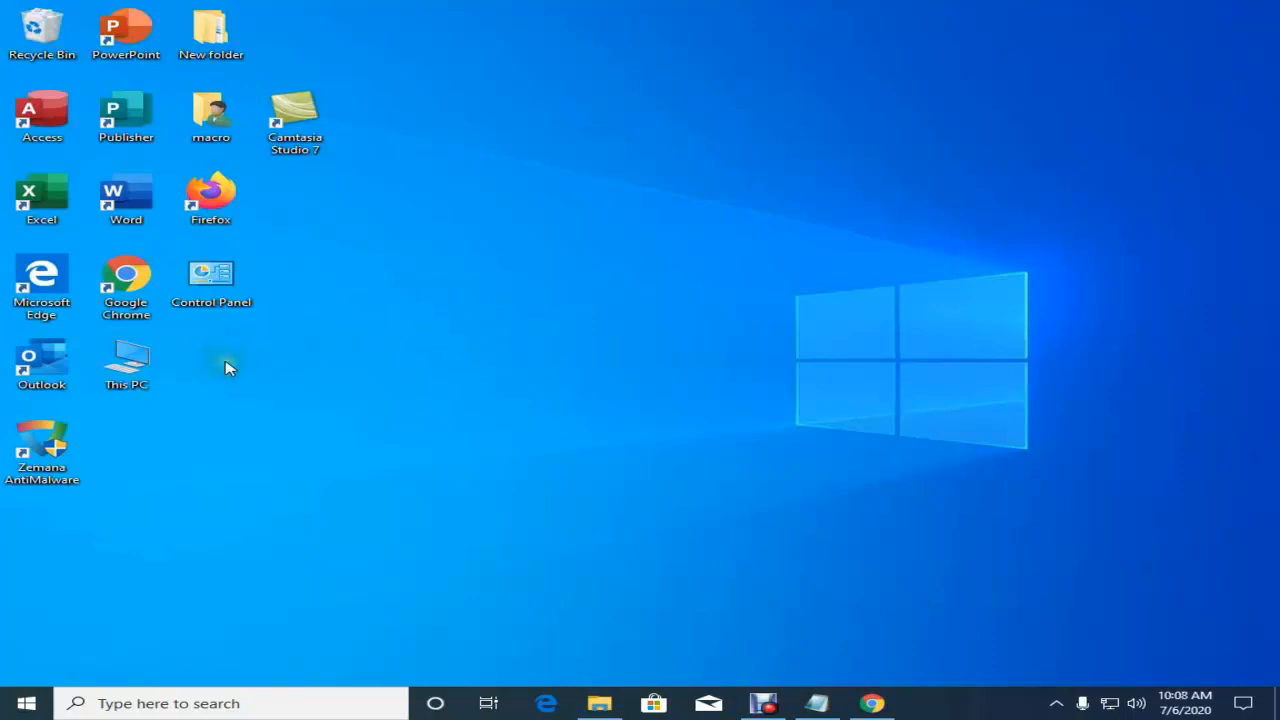
- Open the Saved Pictures folder on Local Disk (H:)
{"action": "double_click", "coordinate": [133, 367]}
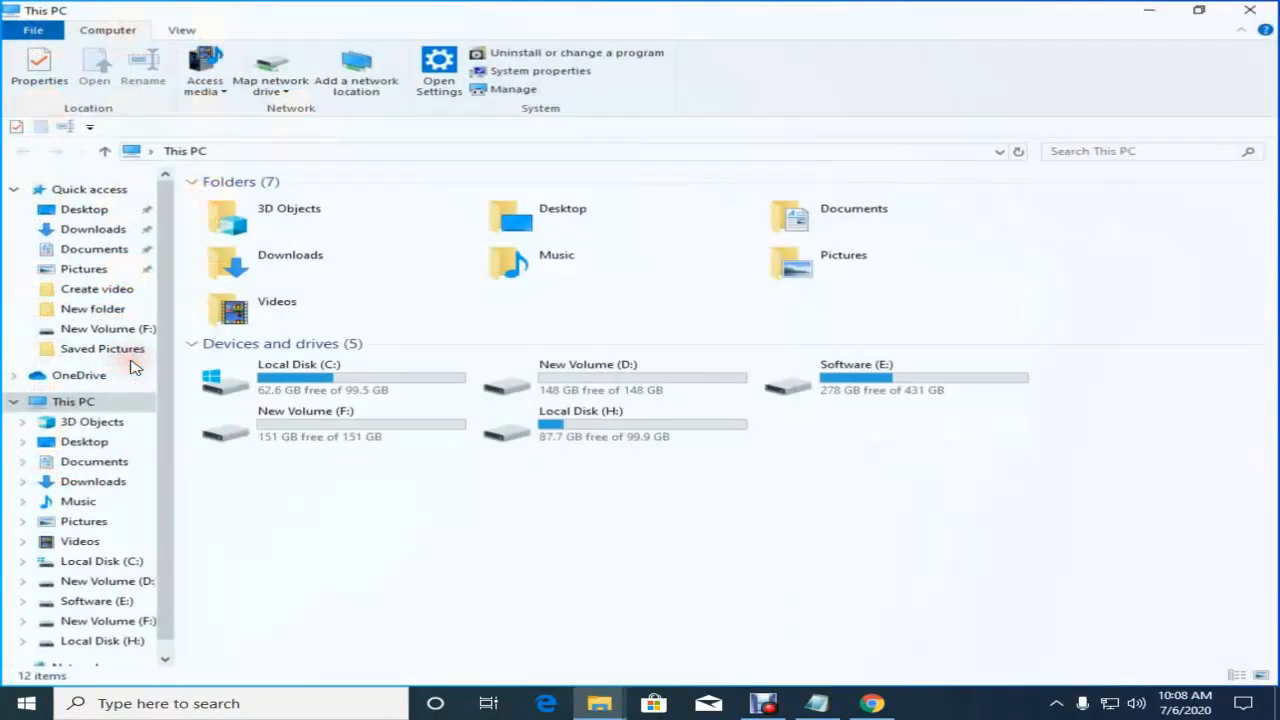
{"action": "double_click", "coordinate": [628, 433]}
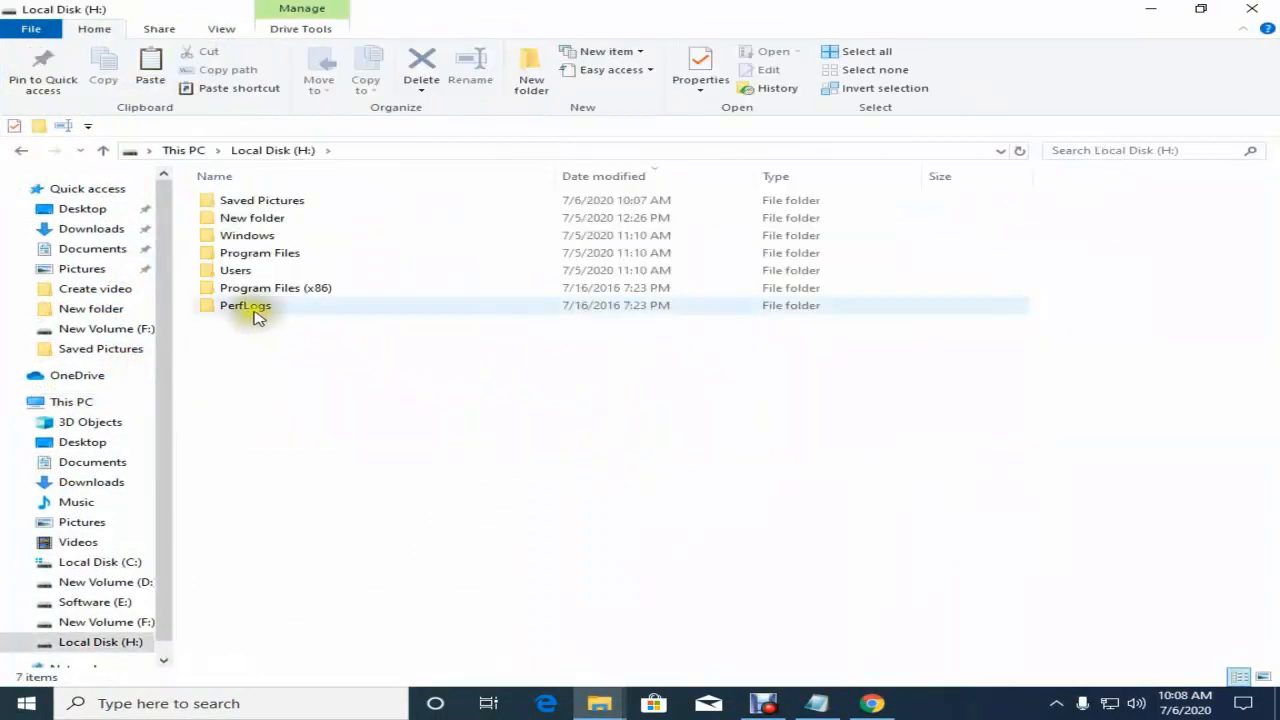
{"action": "double_click", "coordinate": [255, 202]}
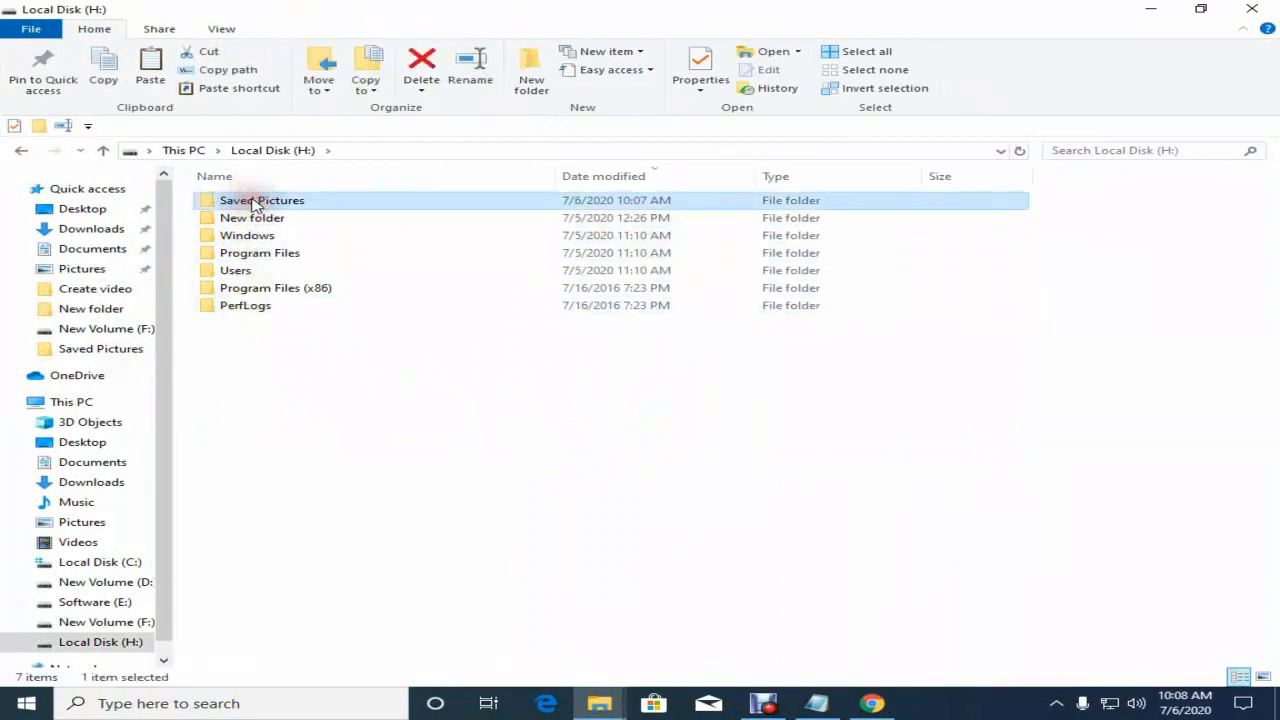
{"action": "left_click", "coordinate": [250, 203]}
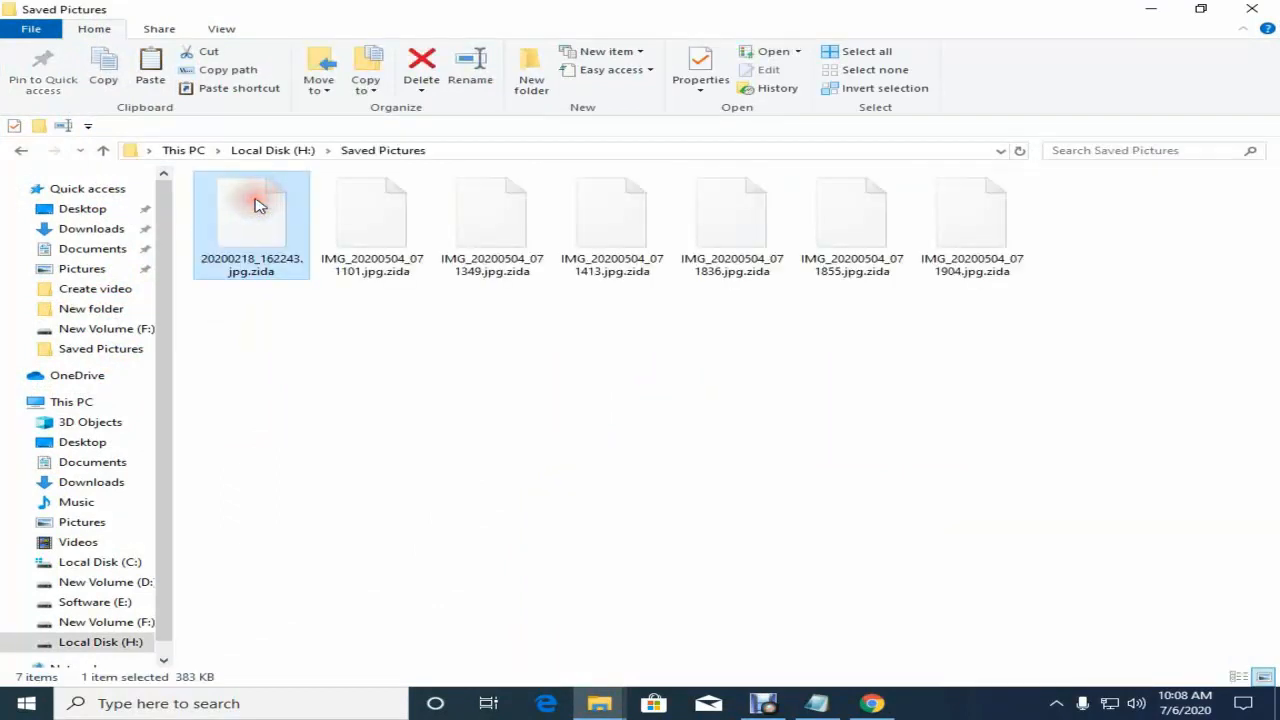
{"action": "left_click", "coordinate": [21, 150]}
{"action": "double_click", "coordinate": [308, 203]}
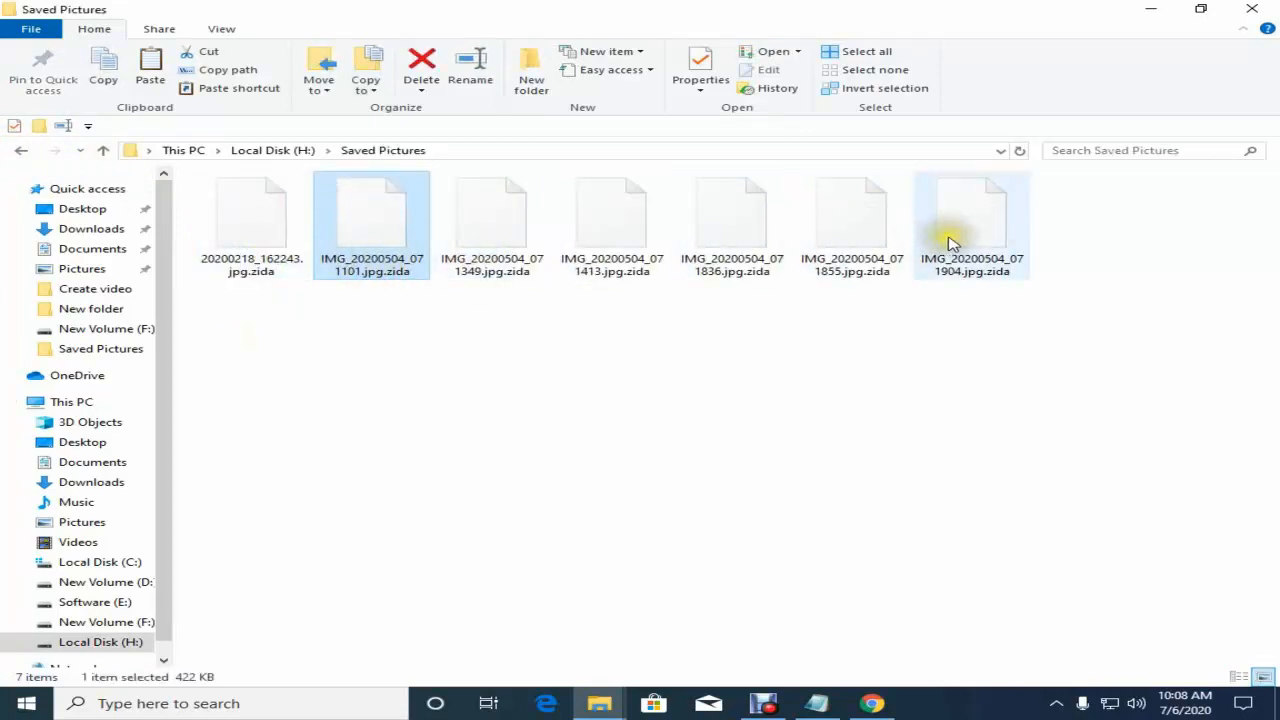
- Try to open several of the .jpg.zida pictures in the Saved Pictures folder
{"action": "double_click", "coordinate": [975, 228]}
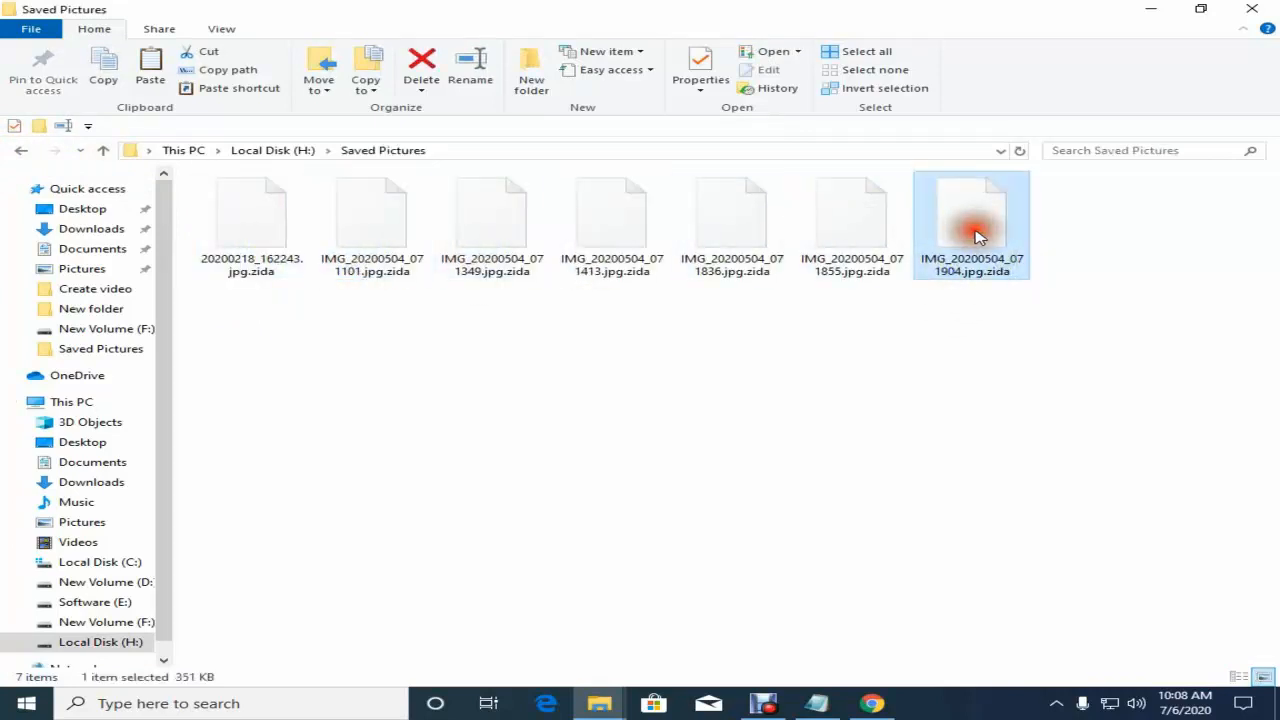
{"action": "left_click", "coordinate": [963, 362]}
{"action": "double_click", "coordinate": [843, 223]}
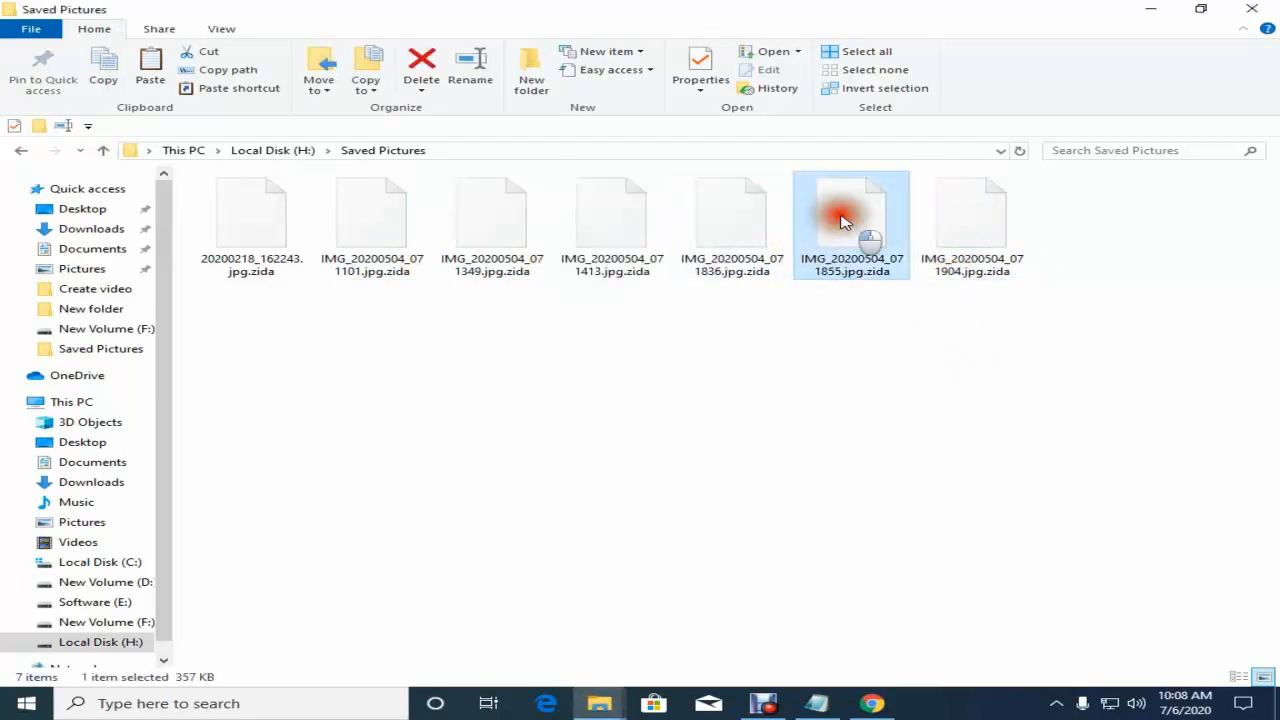
{"action": "left_click", "coordinate": [888, 401]}
{"action": "double_click", "coordinate": [600, 214]}
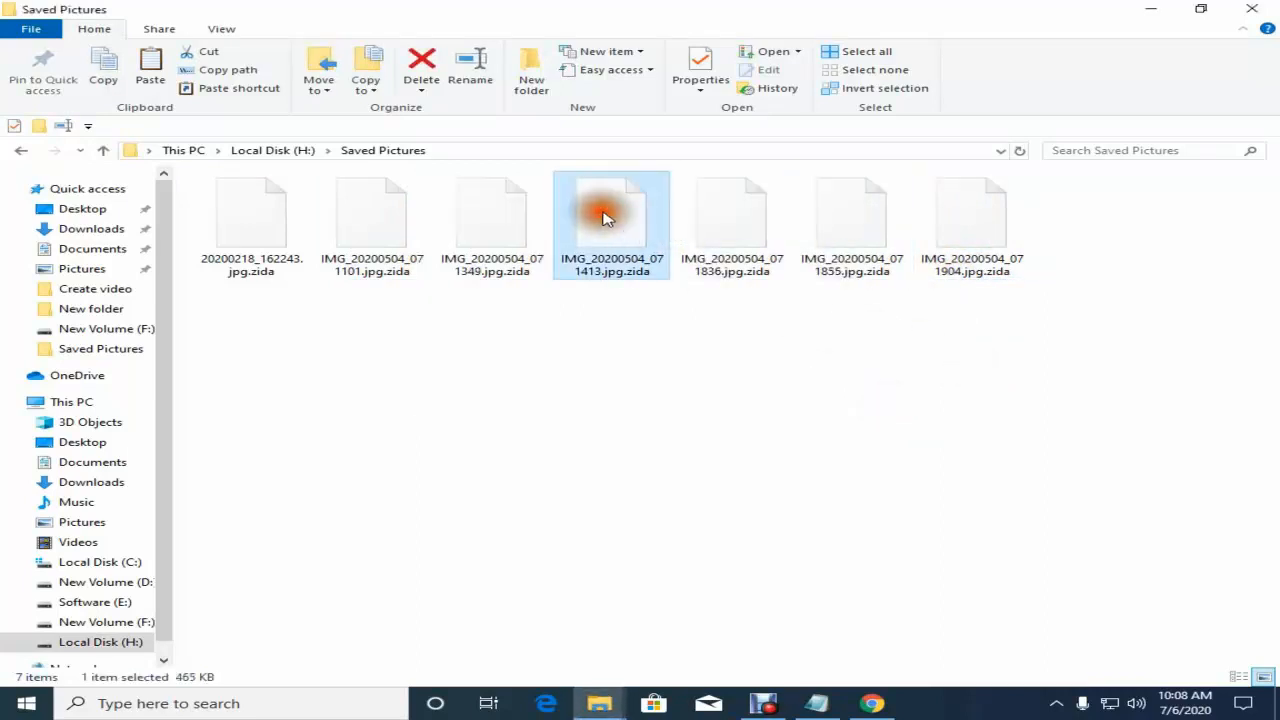
{"action": "left_click", "coordinate": [843, 507]}
- Rename 20200218_162243.jpg.zida to 20200218_162243.jpg, accept the extension change, and test opening the picture
{"action": "right_click", "coordinate": [257, 214]}
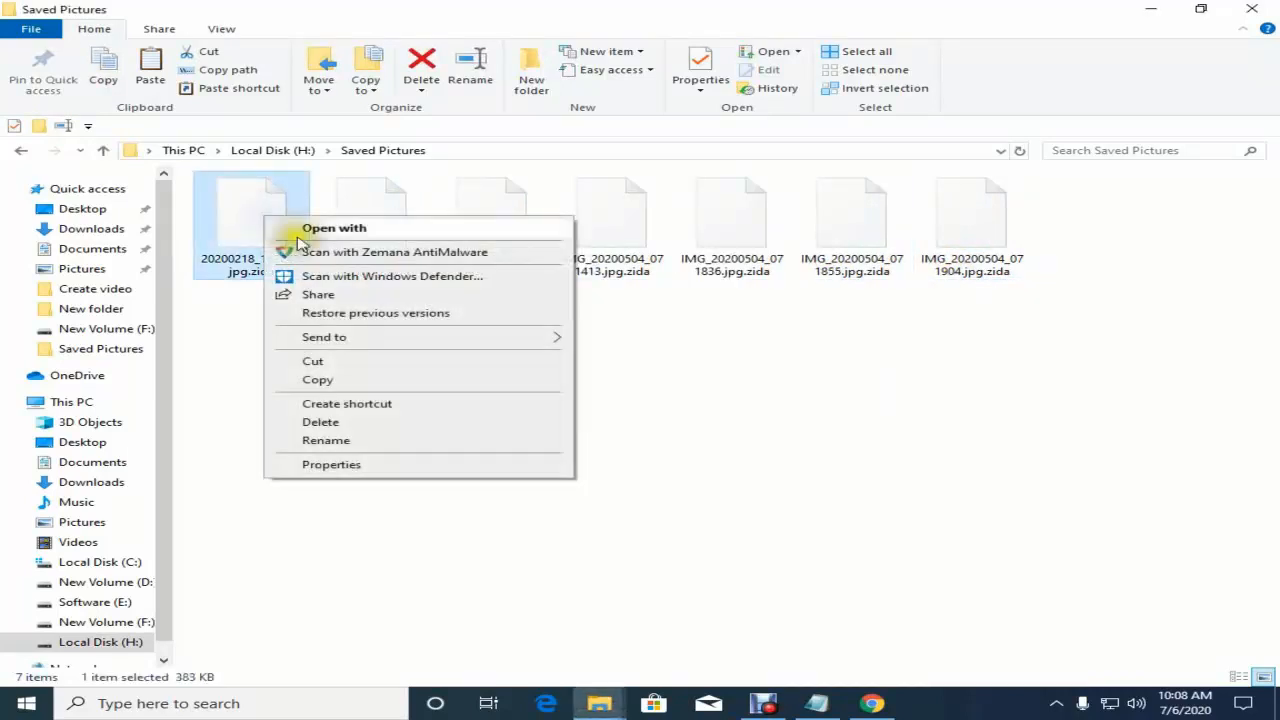
{"action": "left_click", "coordinate": [340, 443]}
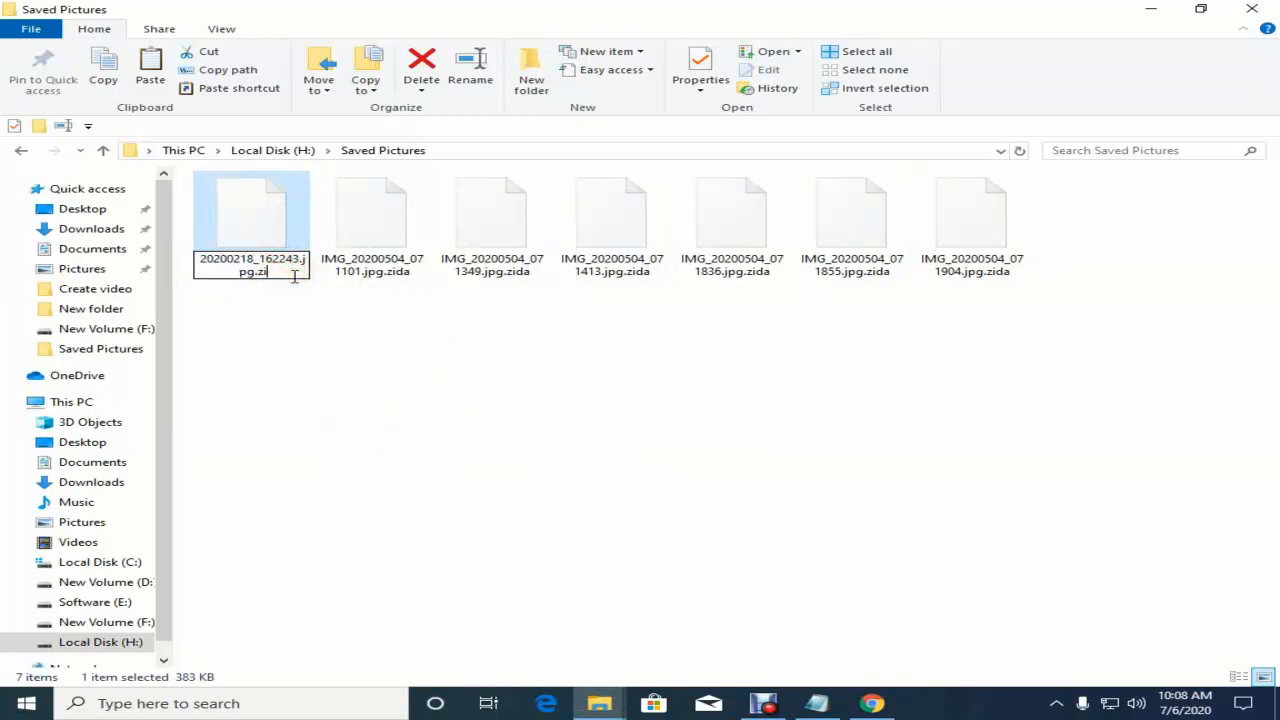
{"action": "key", "text": "Return"}
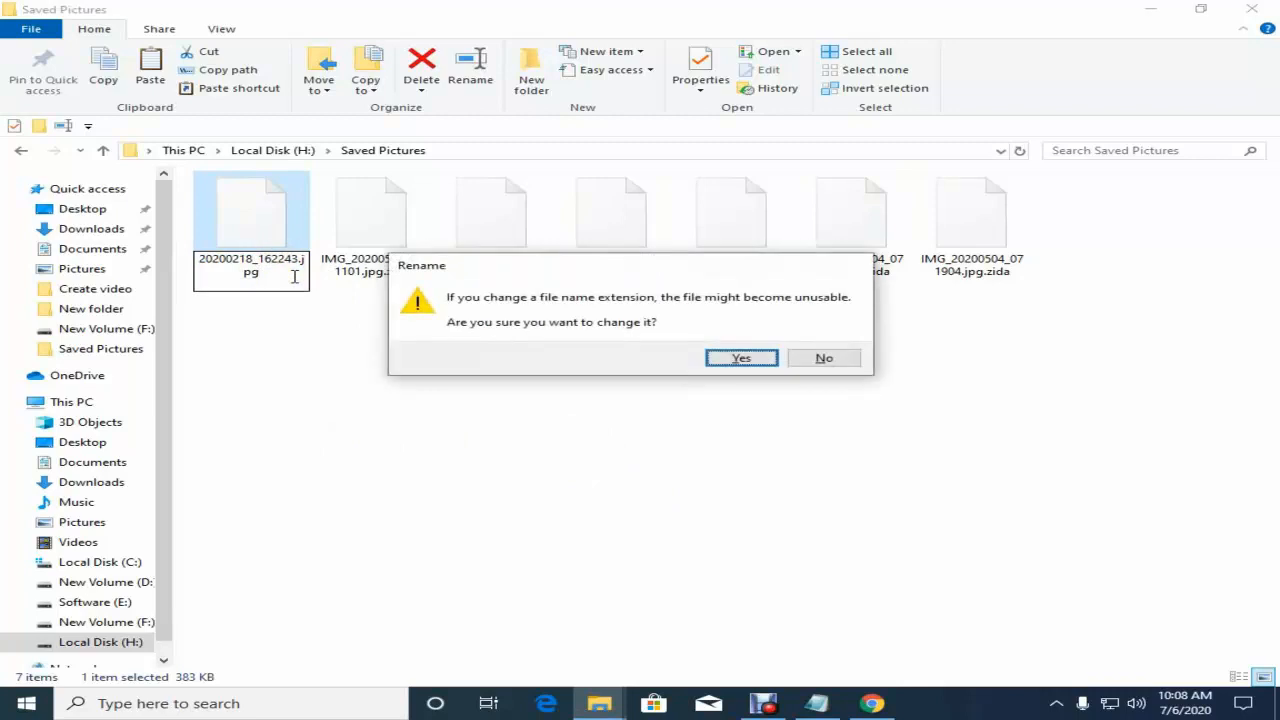
{"action": "left_click", "coordinate": [750, 359]}
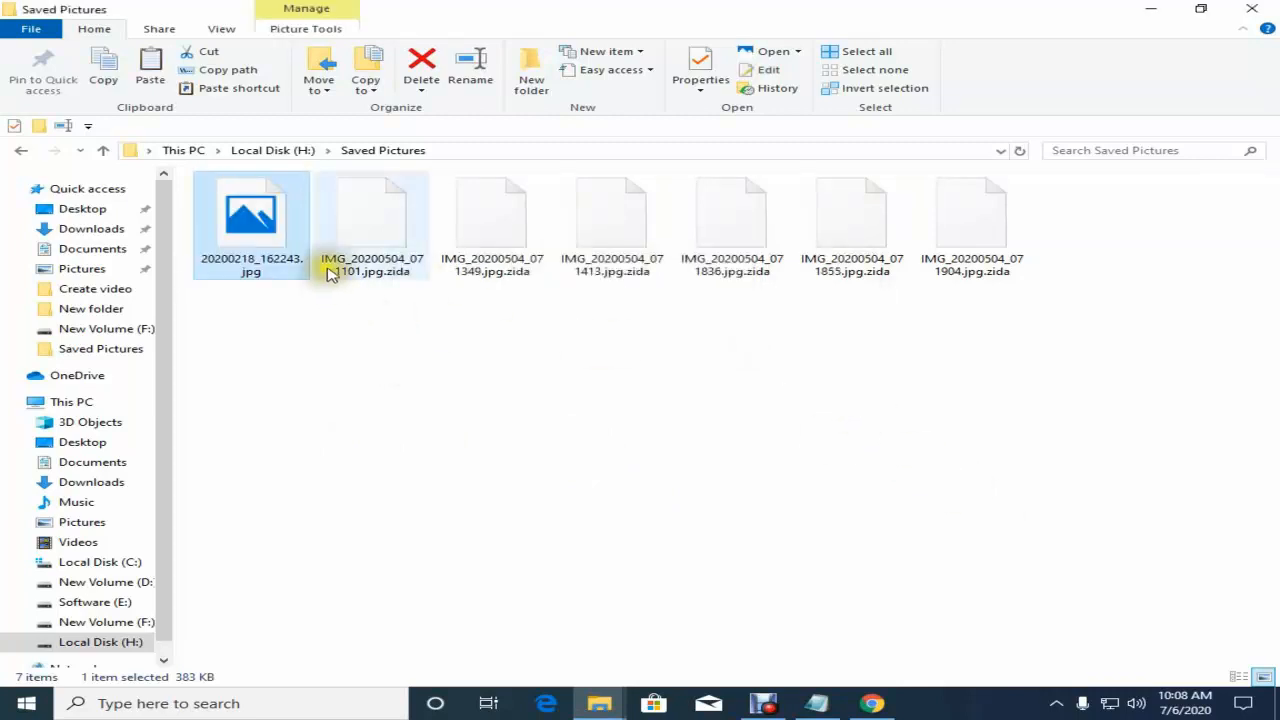
{"action": "double_click", "coordinate": [250, 245]}
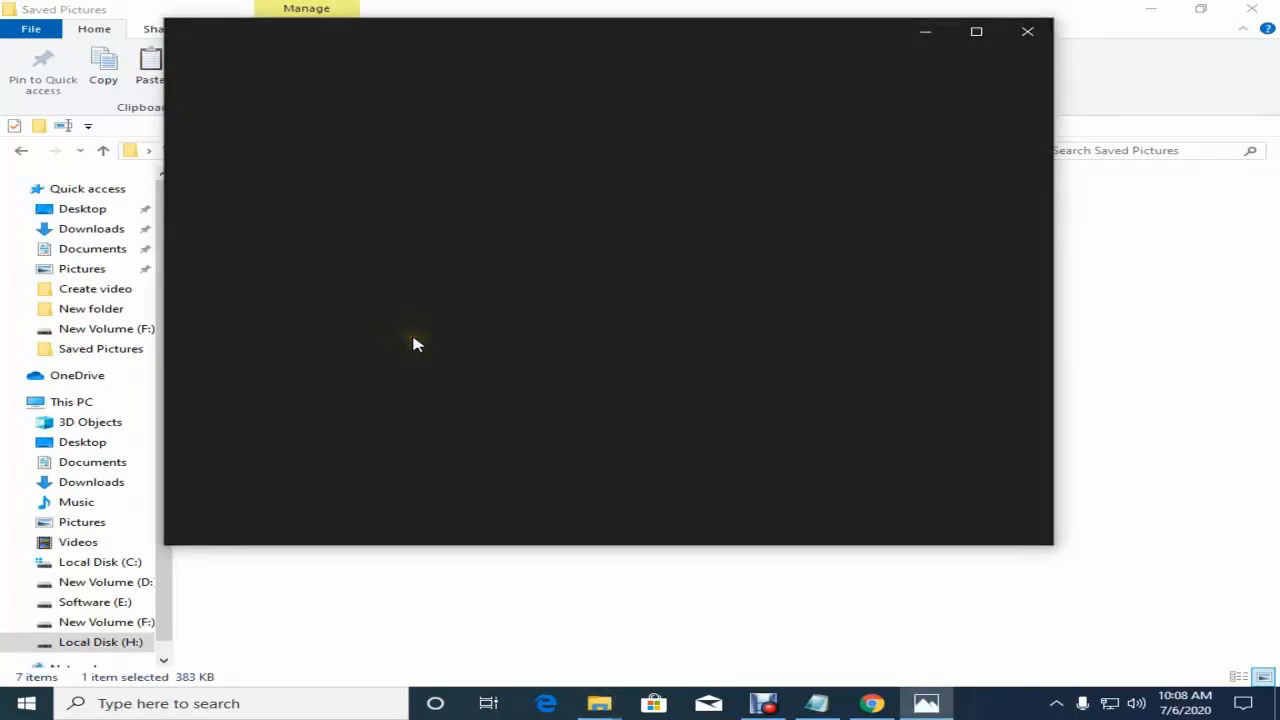
{"action": "left_click", "coordinate": [1035, 37]}
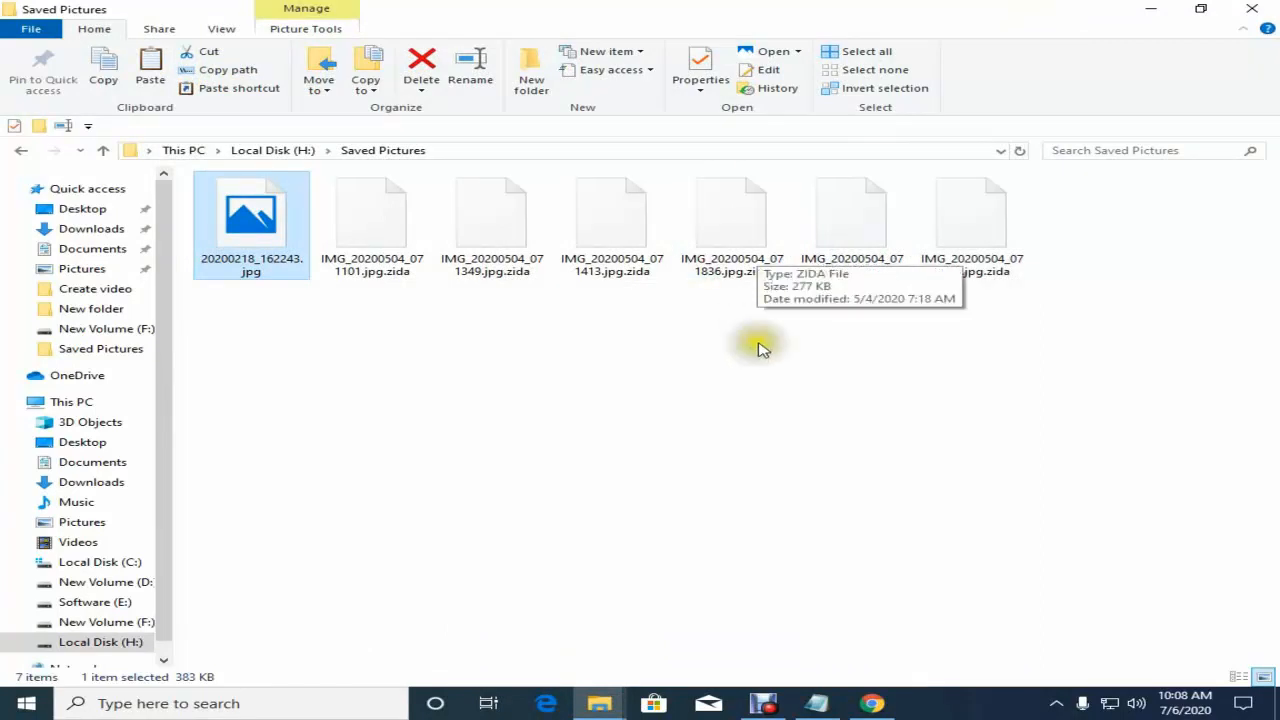
- Switch to Notepad and check the PhotoRec download address noted there
{"action": "left_click", "coordinate": [820, 708]}
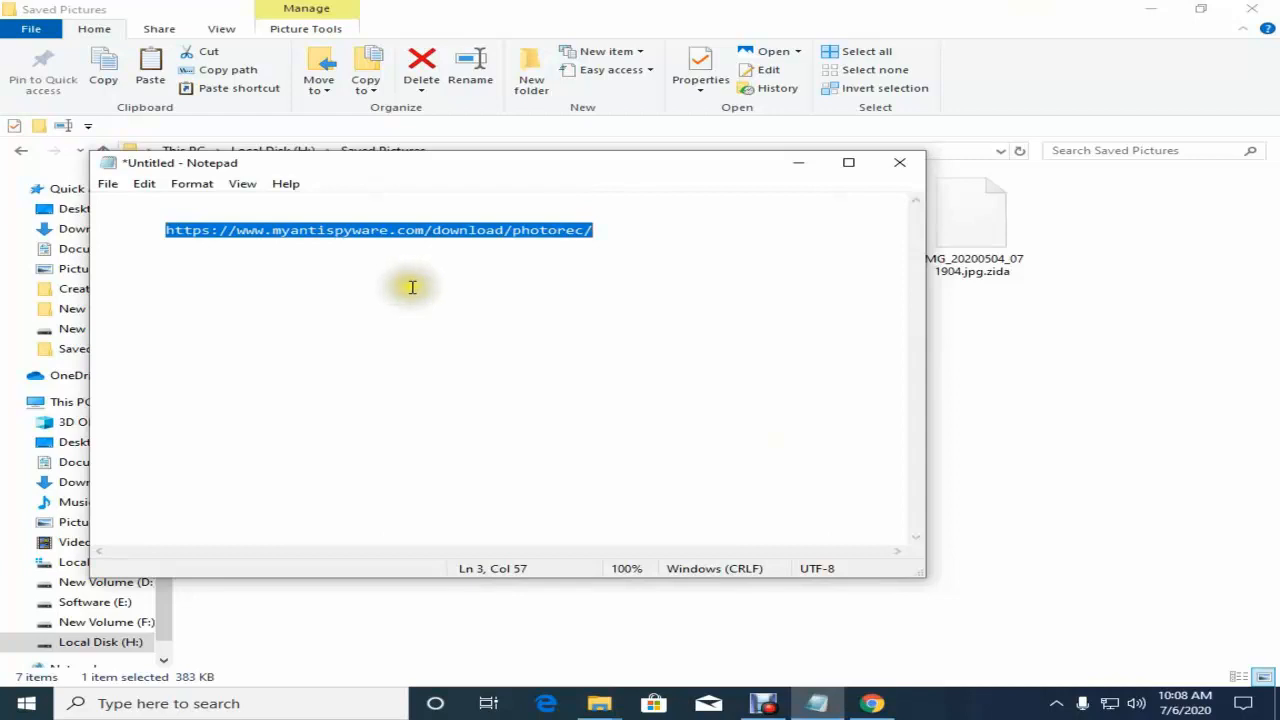
{"action": "left_click", "coordinate": [798, 162]}
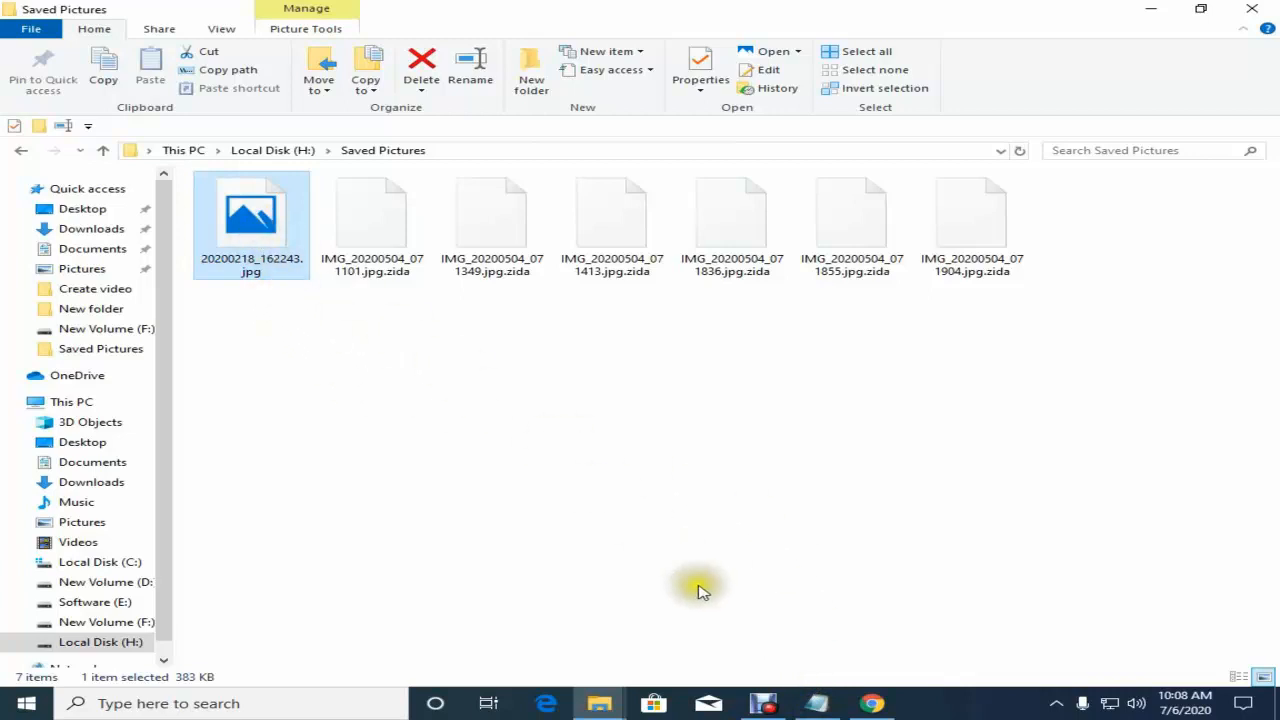
{"action": "left_click", "coordinate": [818, 705]}
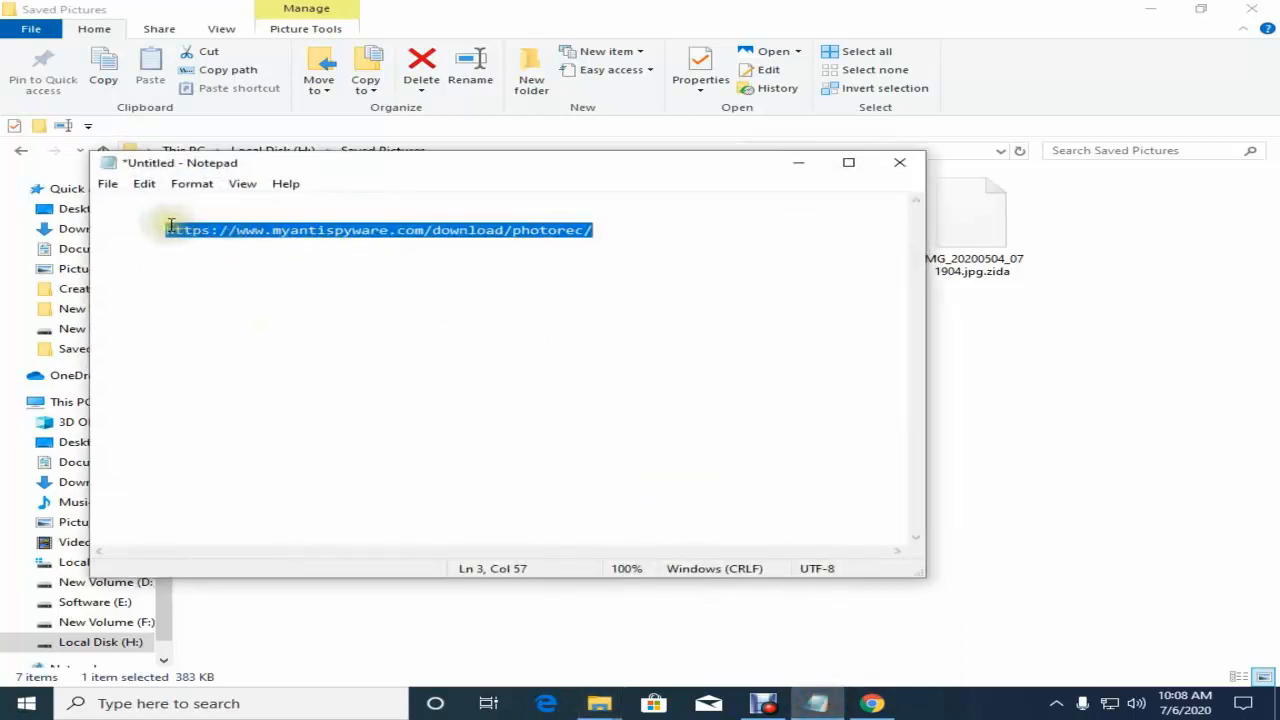
{"action": "left_click", "coordinate": [798, 164]}
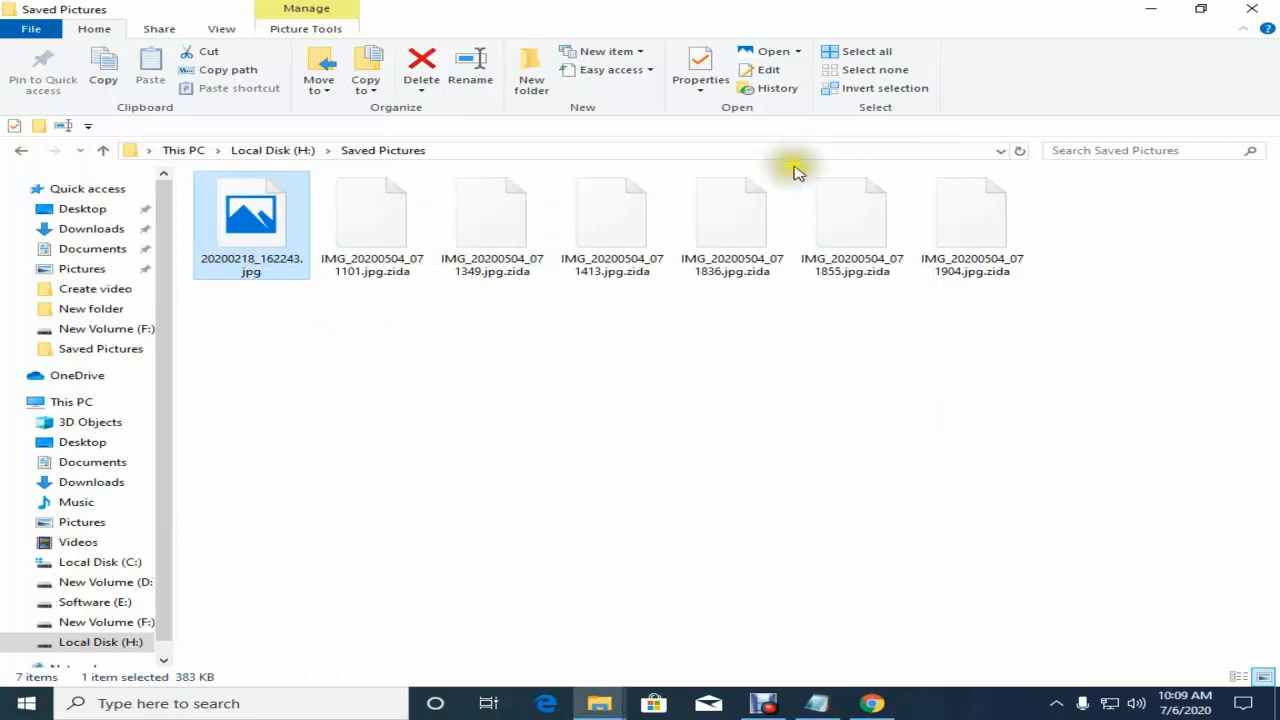
{"action": "mouse_move", "coordinate": [873, 703]}
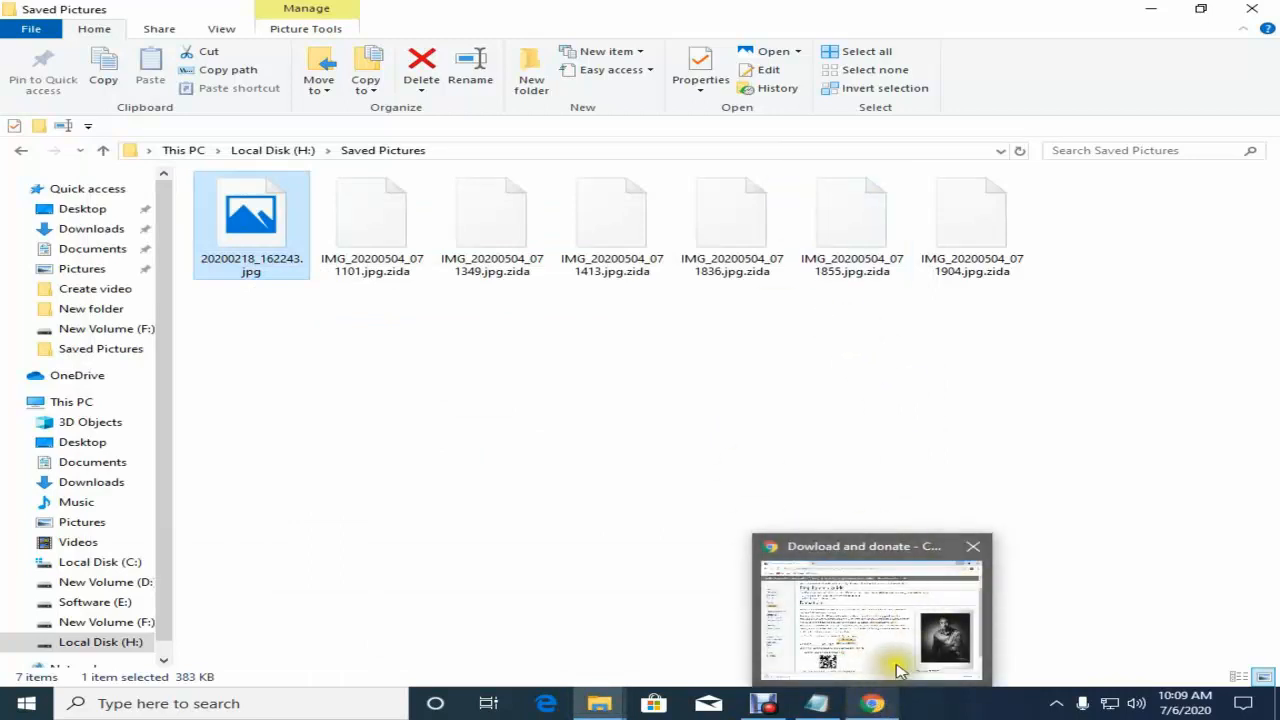
{"action": "left_click", "coordinate": [873, 705]}
{"action": "key", "text": "ctrl+n"}
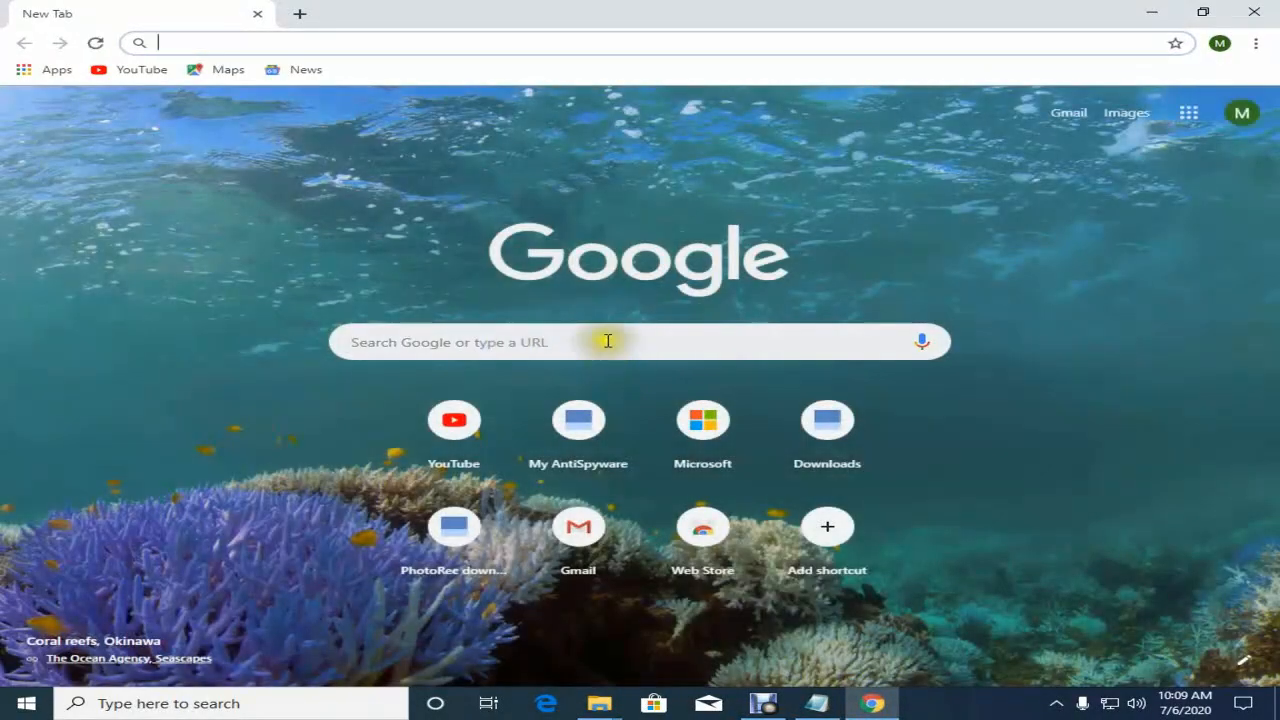
{"action": "right_click", "coordinate": [605, 341]}
{"action": "left_click", "coordinate": [646, 489]}
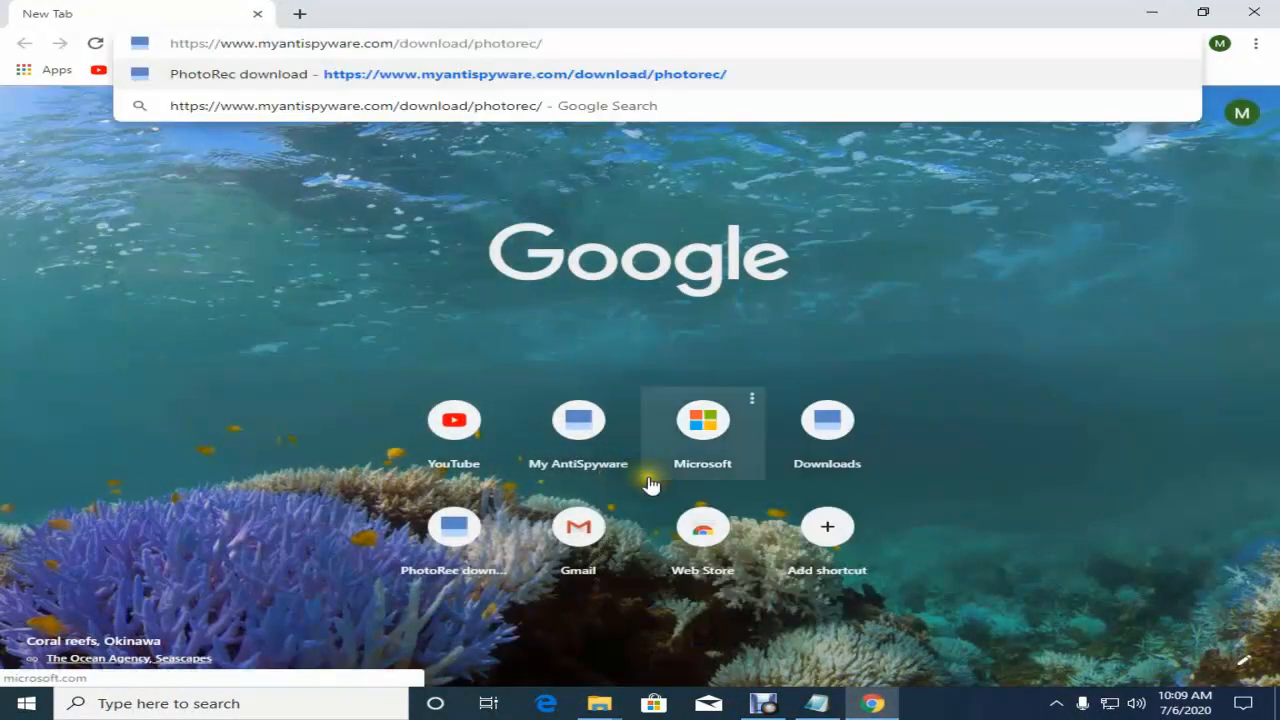
{"action": "key", "text": "Return"}
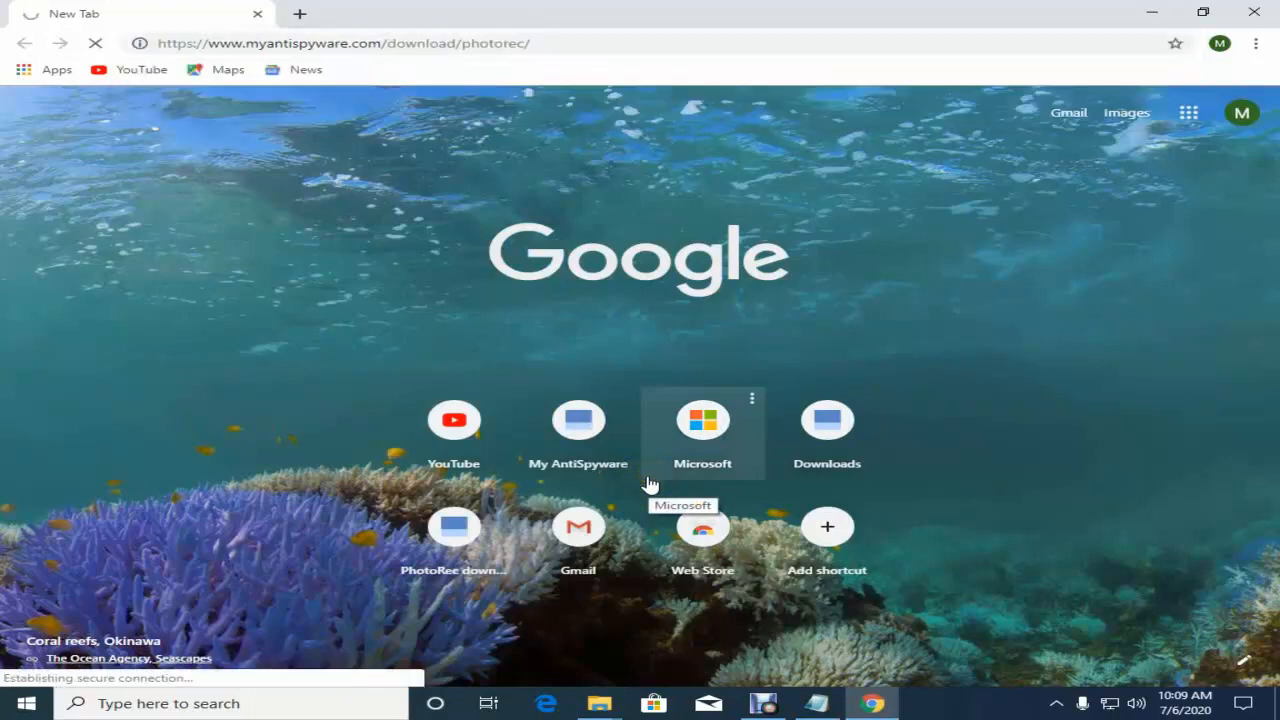
- Download the PhotoRec archive testdisk-7.0.win.zip from the page and minimize the browser
{"action": "scroll", "coordinate": [430, 483], "scroll_direction": "down", "scroll_amount": 1}
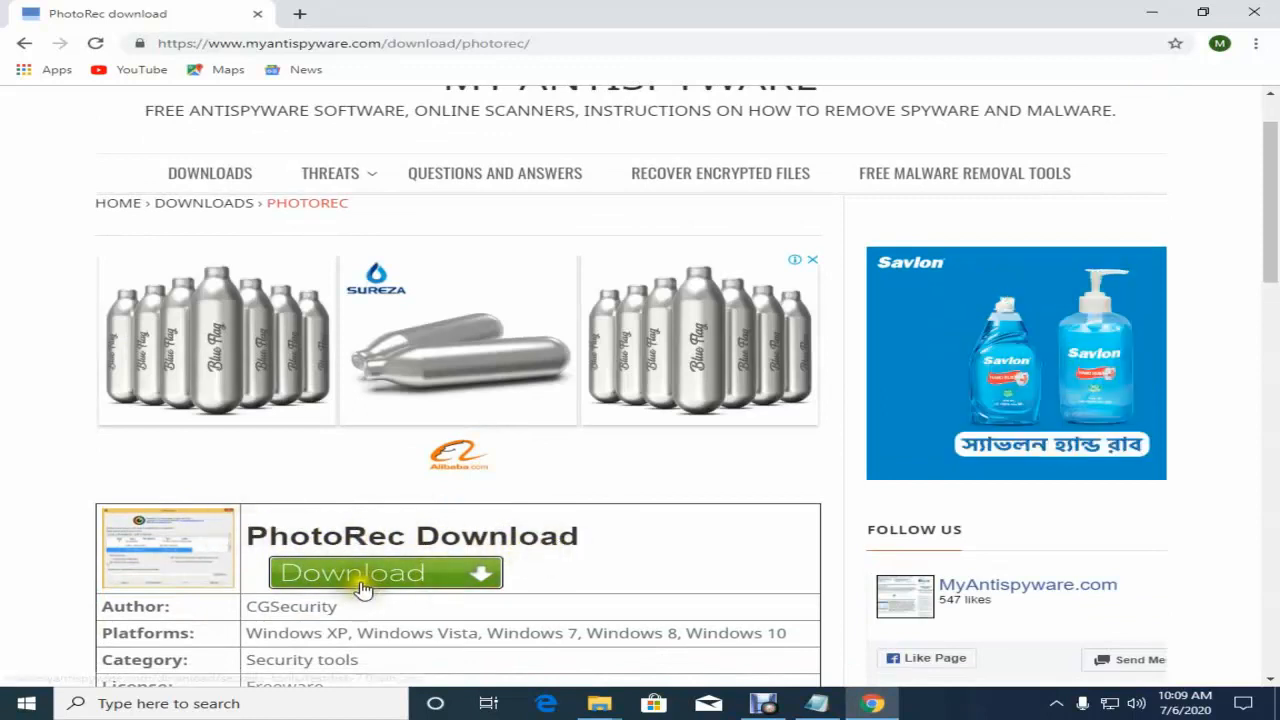
{"action": "scroll", "coordinate": [551, 471], "scroll_direction": "down", "scroll_amount": 2}
{"action": "left_click", "coordinate": [390, 407]}
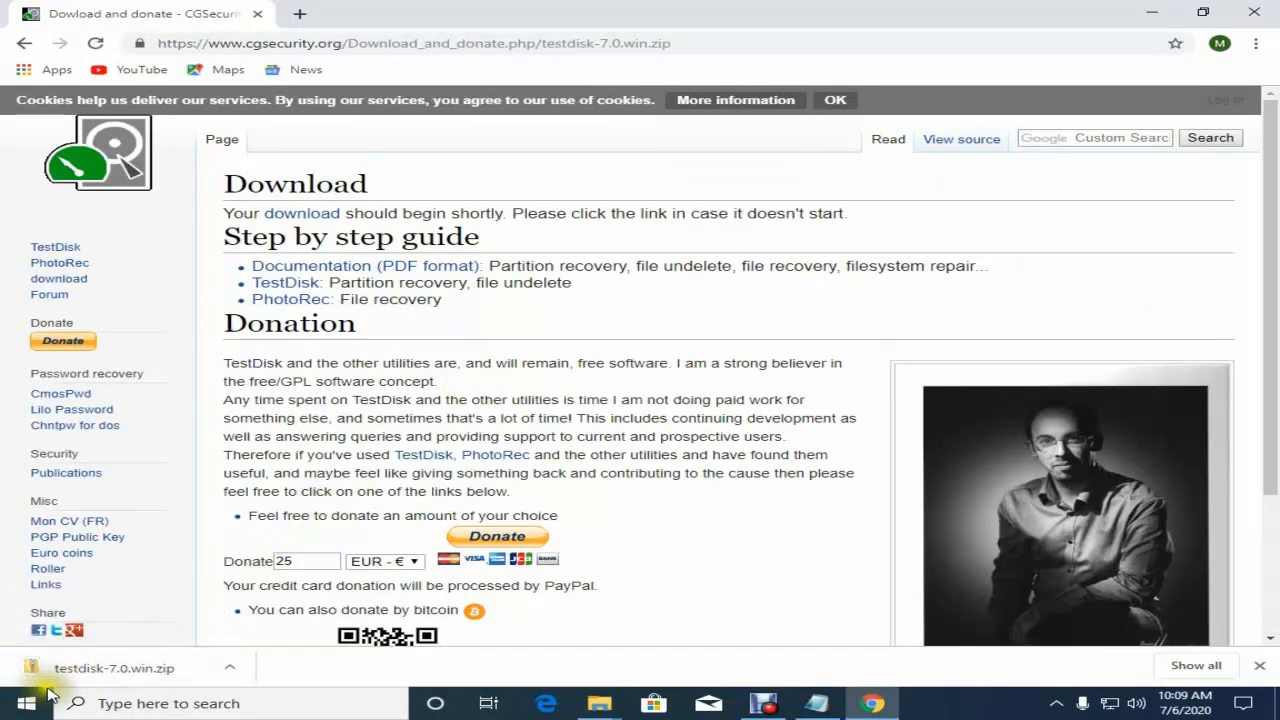
{"action": "left_click", "coordinate": [1150, 20]}
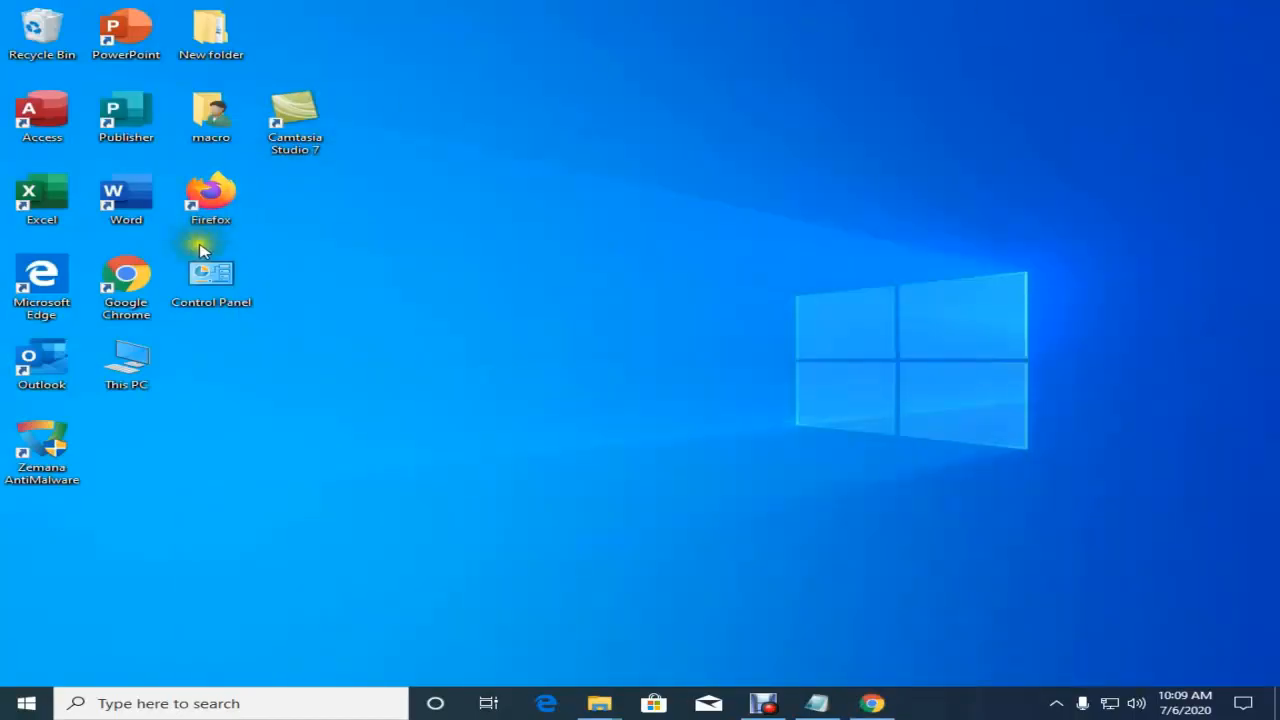
- Extract testdisk-7.0.win.zip from the Downloads folder to the suggested testdisk-7.0.win folder
{"action": "double_click", "coordinate": [128, 355]}
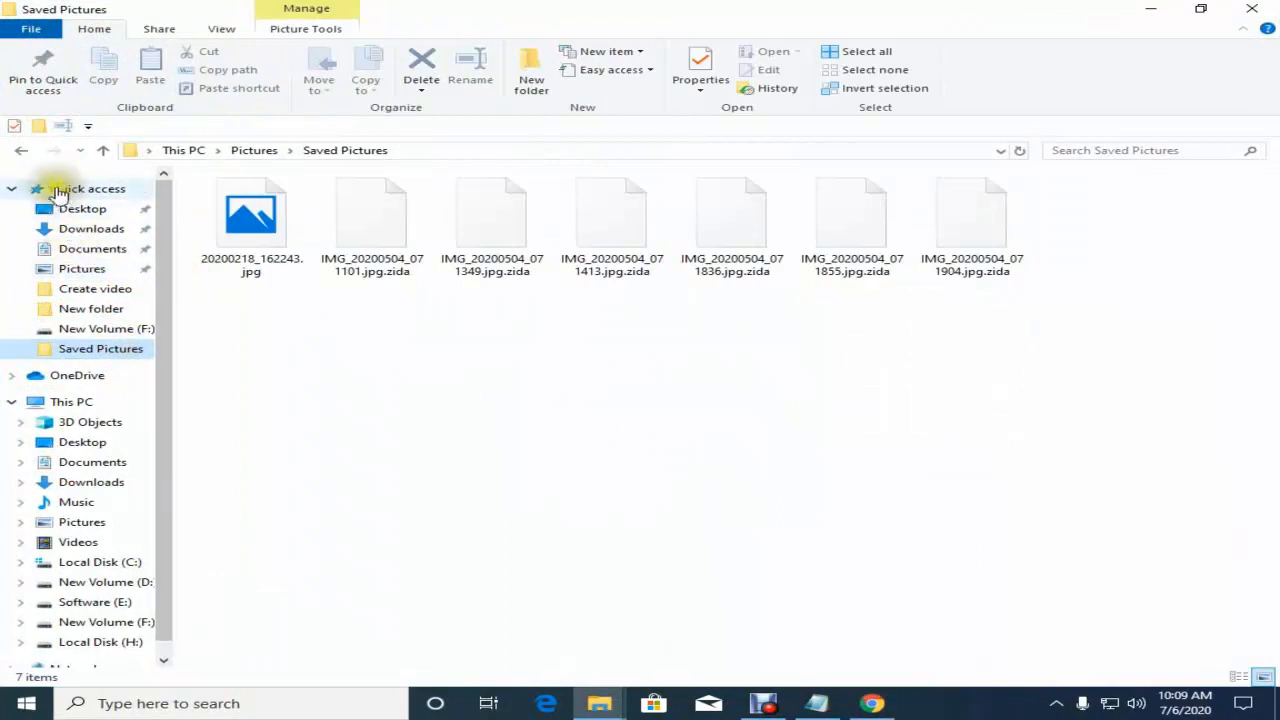
{"action": "left_click", "coordinate": [98, 229]}
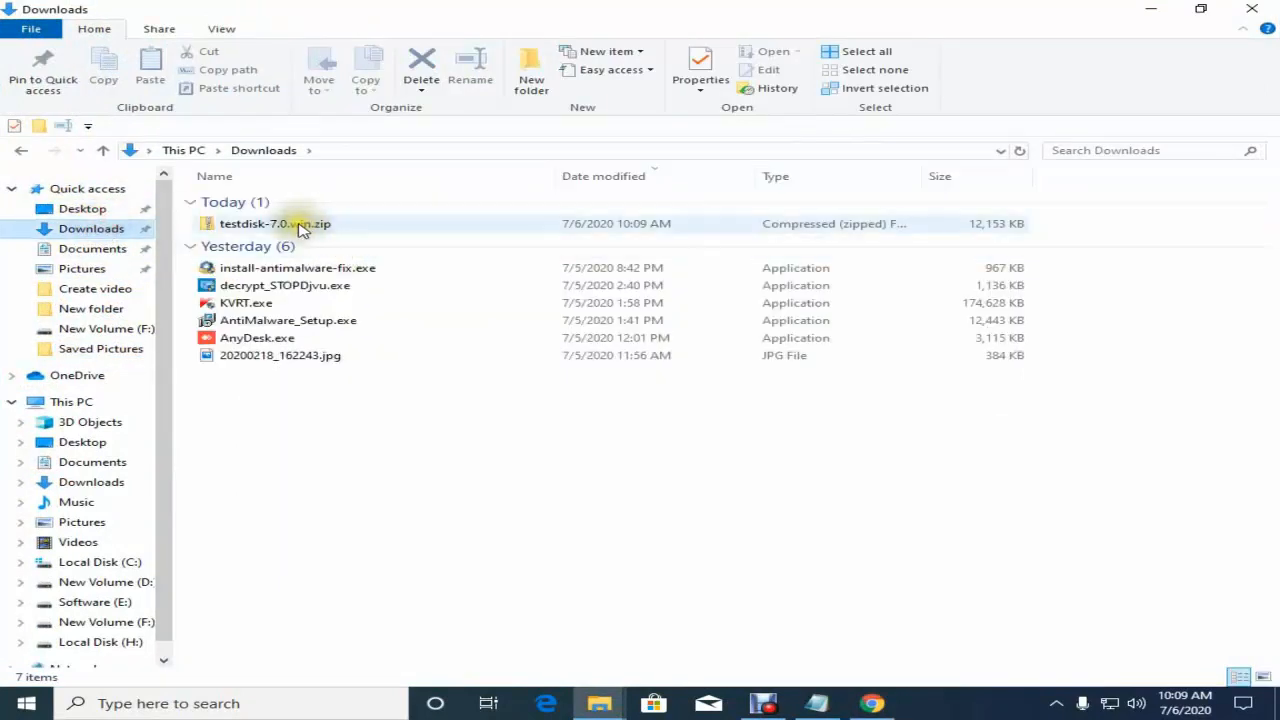
{"action": "right_click", "coordinate": [302, 228]}
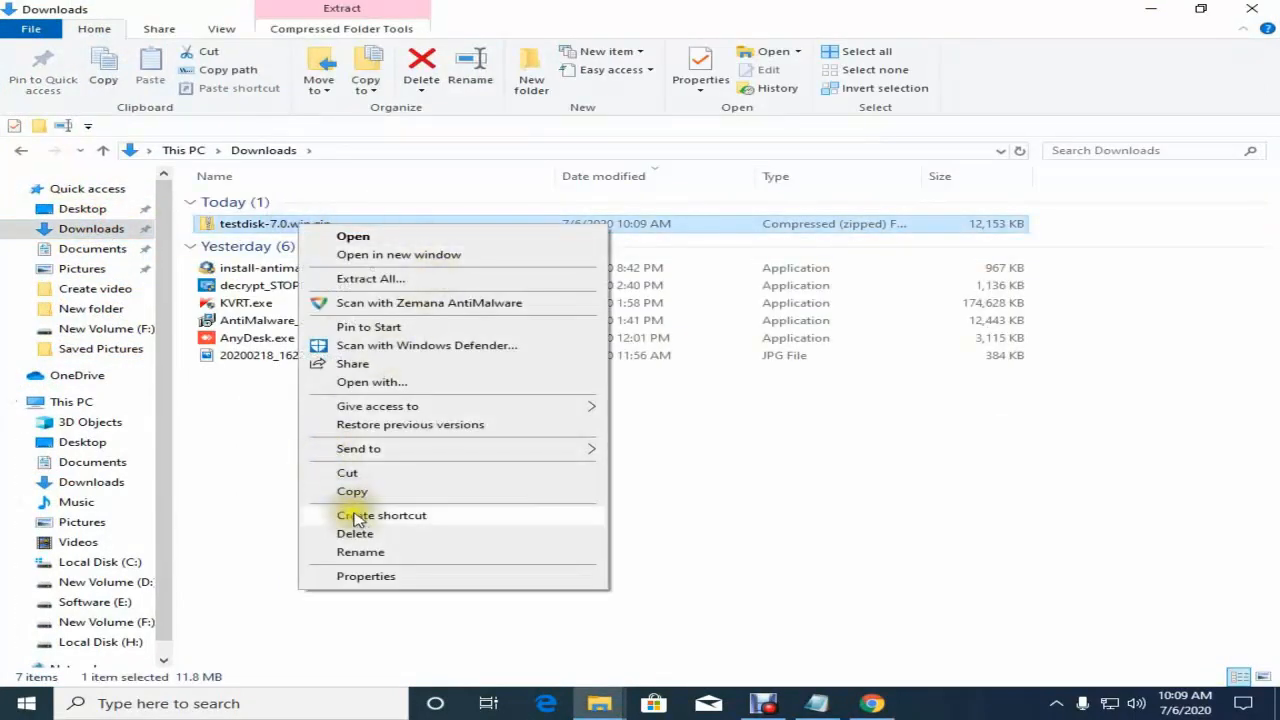
{"action": "left_click", "coordinate": [401, 280]}
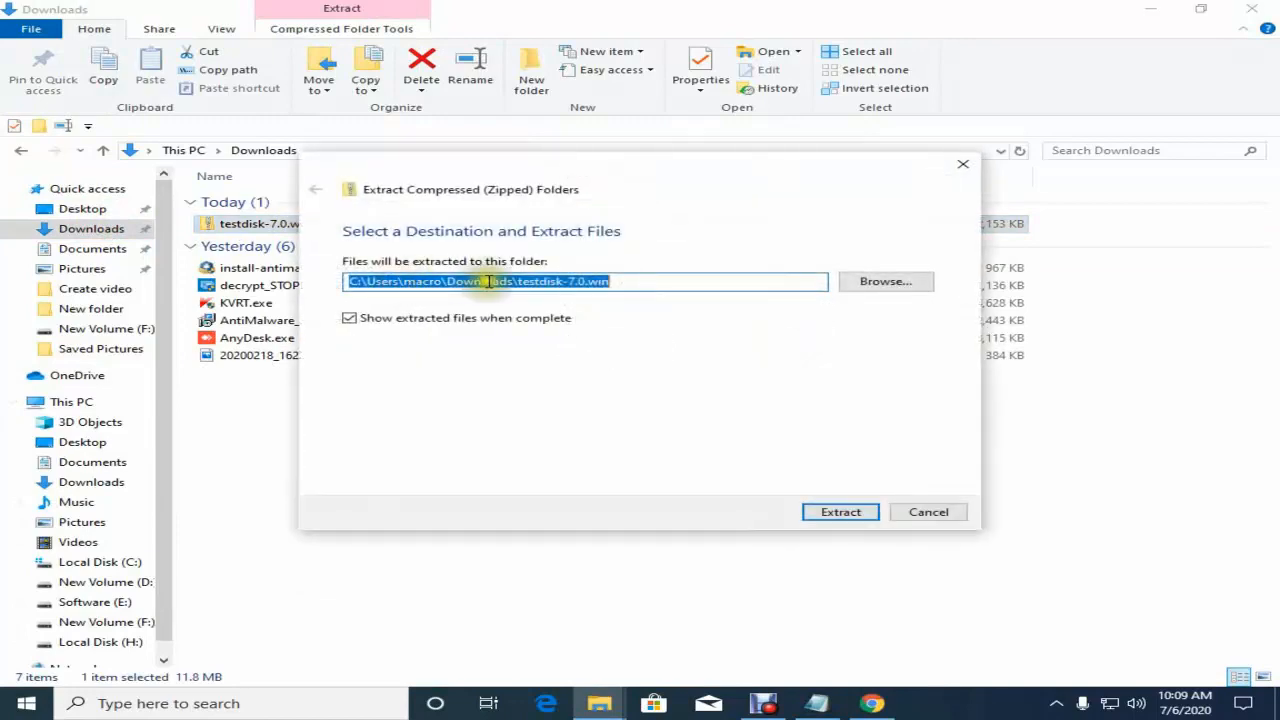
{"action": "left_click", "coordinate": [838, 515]}
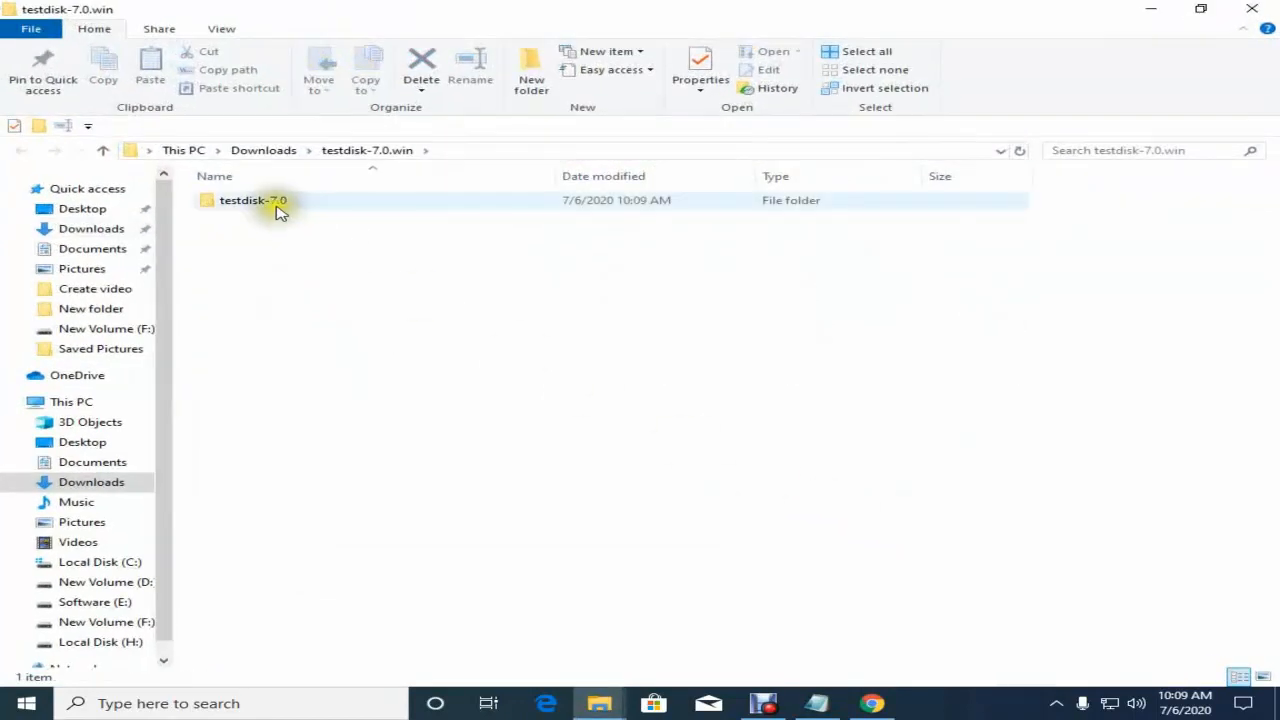
- Run qphotorec_win.exe from the extracted testdisk-7.0 folder as administrator and allow it to start
{"action": "left_click", "coordinate": [280, 206]}
{"action": "double_click", "coordinate": [280, 206]}
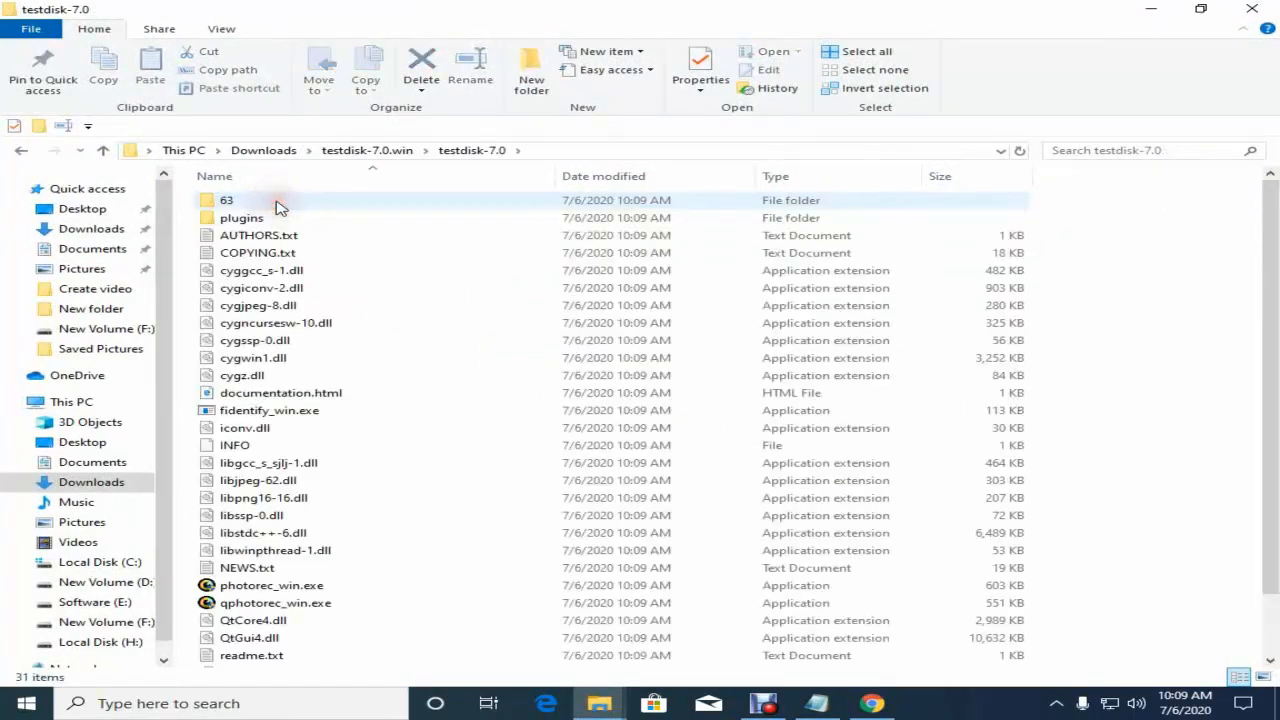
{"action": "scroll", "coordinate": [235, 470], "scroll_direction": "down", "scroll_amount": 2}
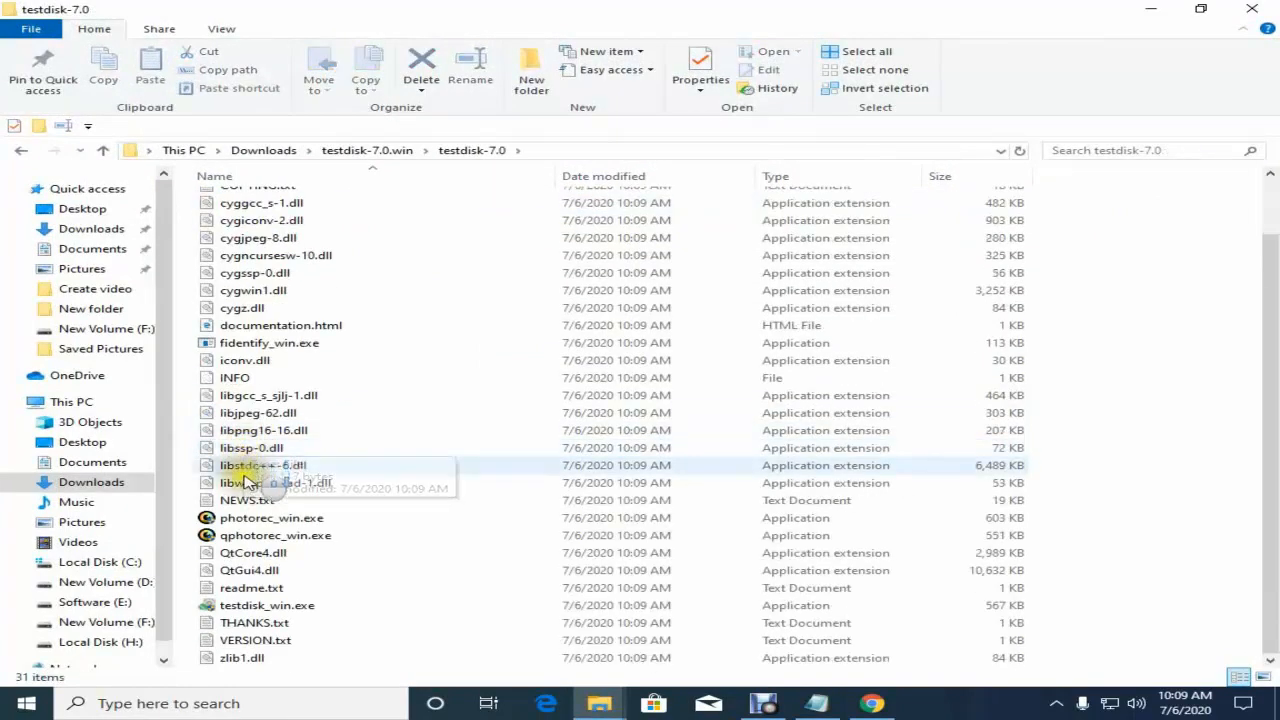
{"action": "right_click", "coordinate": [309, 541]}
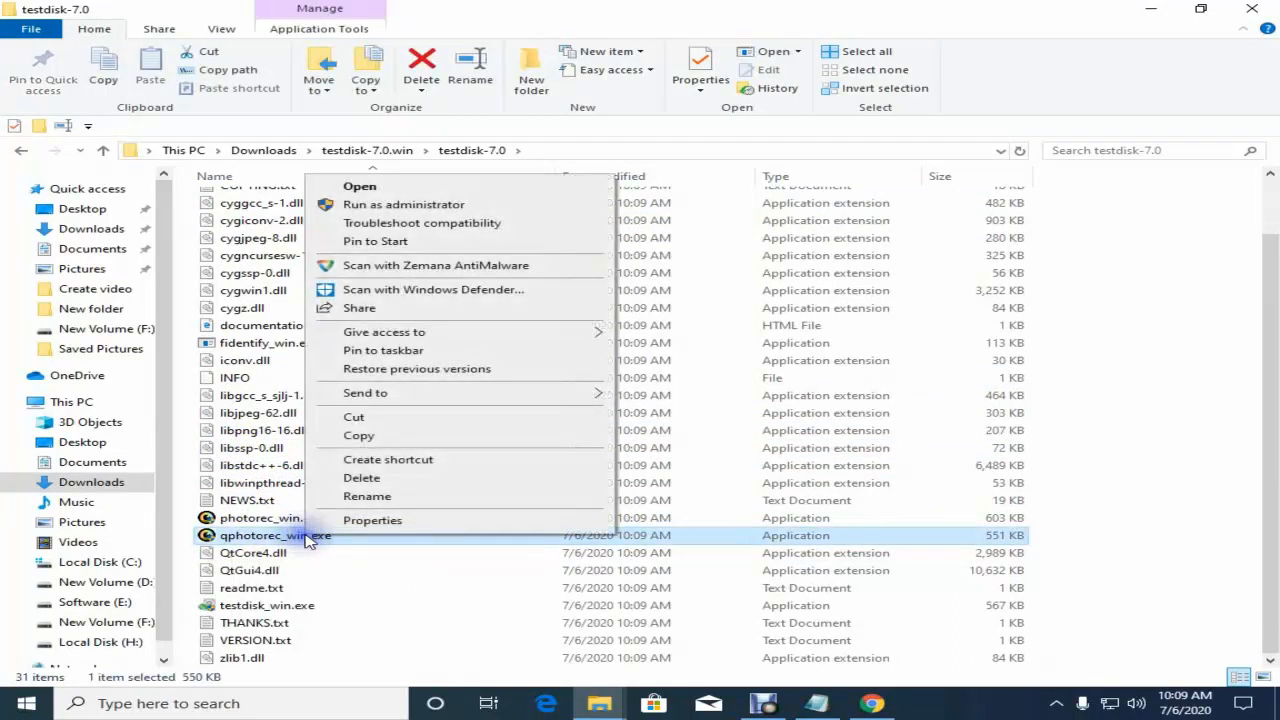
{"action": "left_click", "coordinate": [412, 205]}
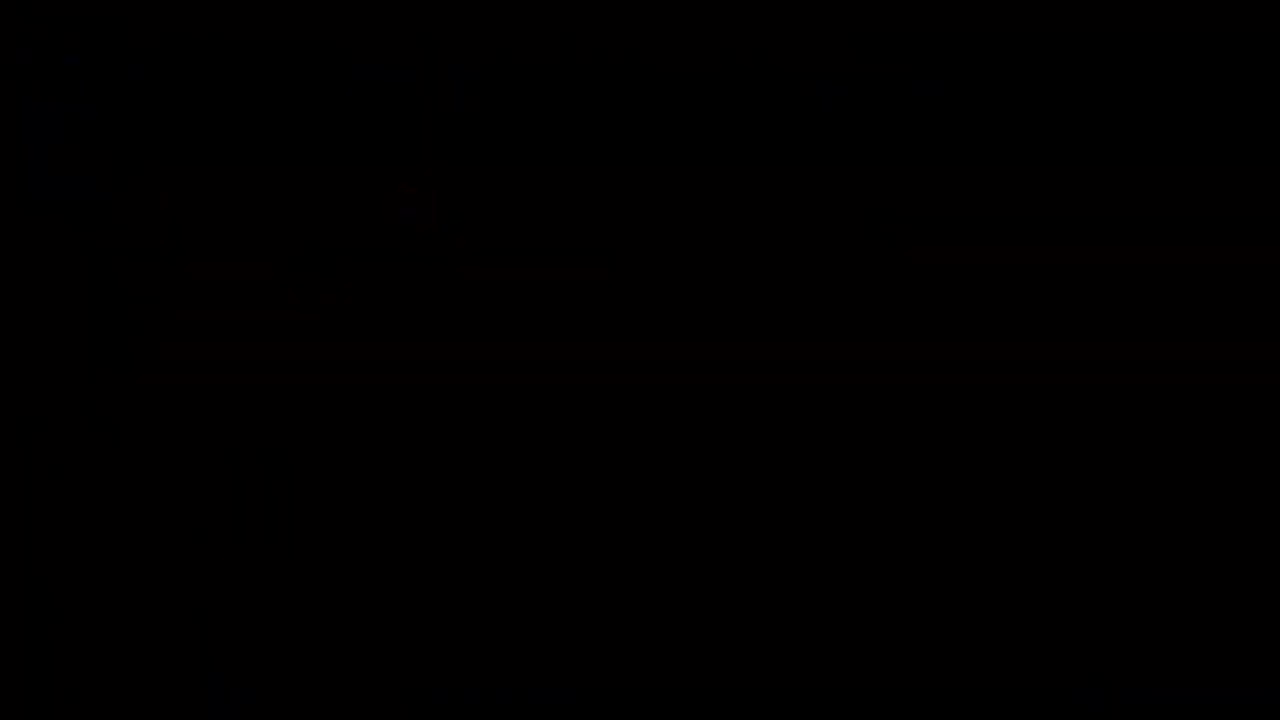
{"action": "left_click", "coordinate": [534, 476]}
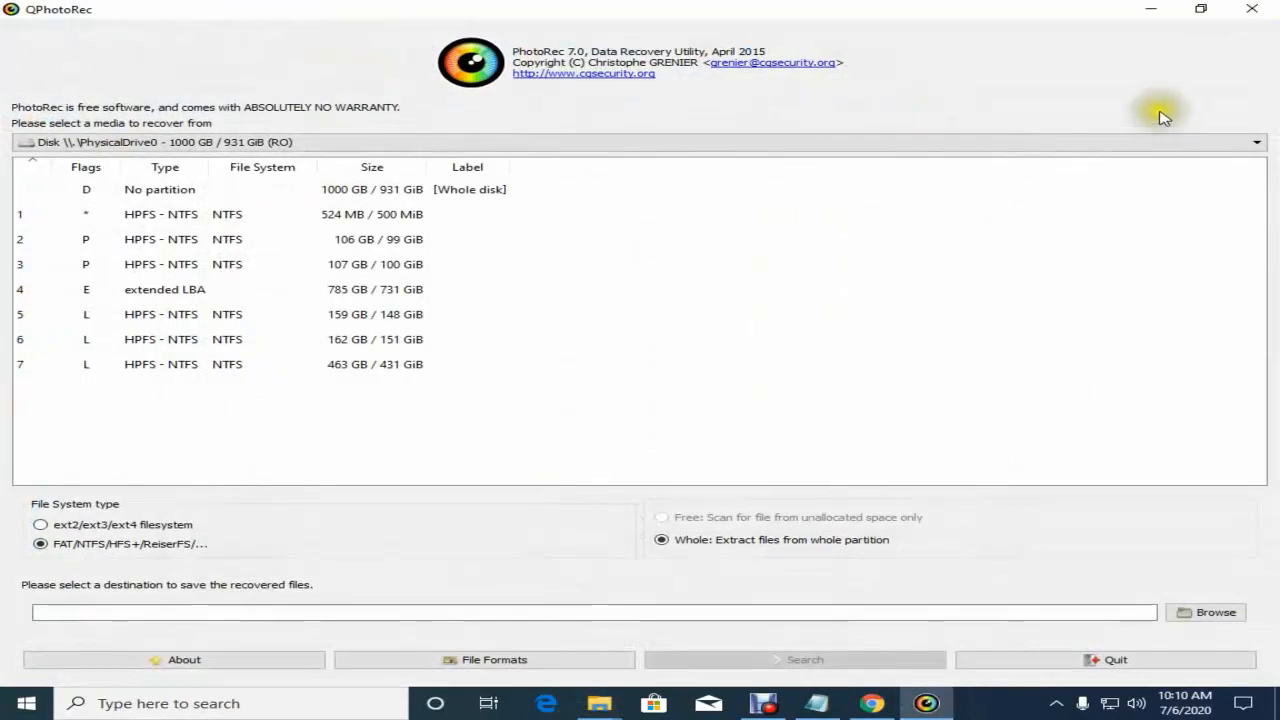
- Restore QPhotoRec to a smaller window fully in view, with the testdisk-7.0 folder window minimized
{"action": "left_click", "coordinate": [1206, 10]}
{"action": "left_click", "coordinate": [1206, 10]}
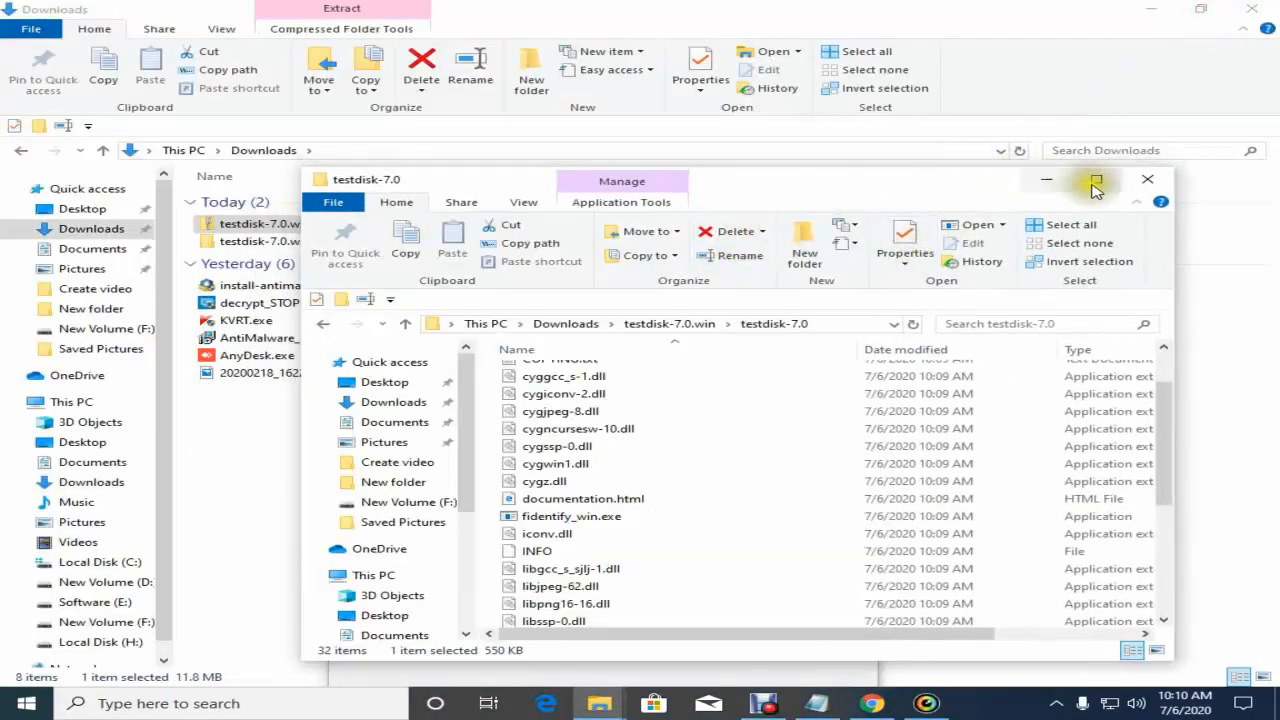
{"action": "left_click", "coordinate": [1048, 179]}
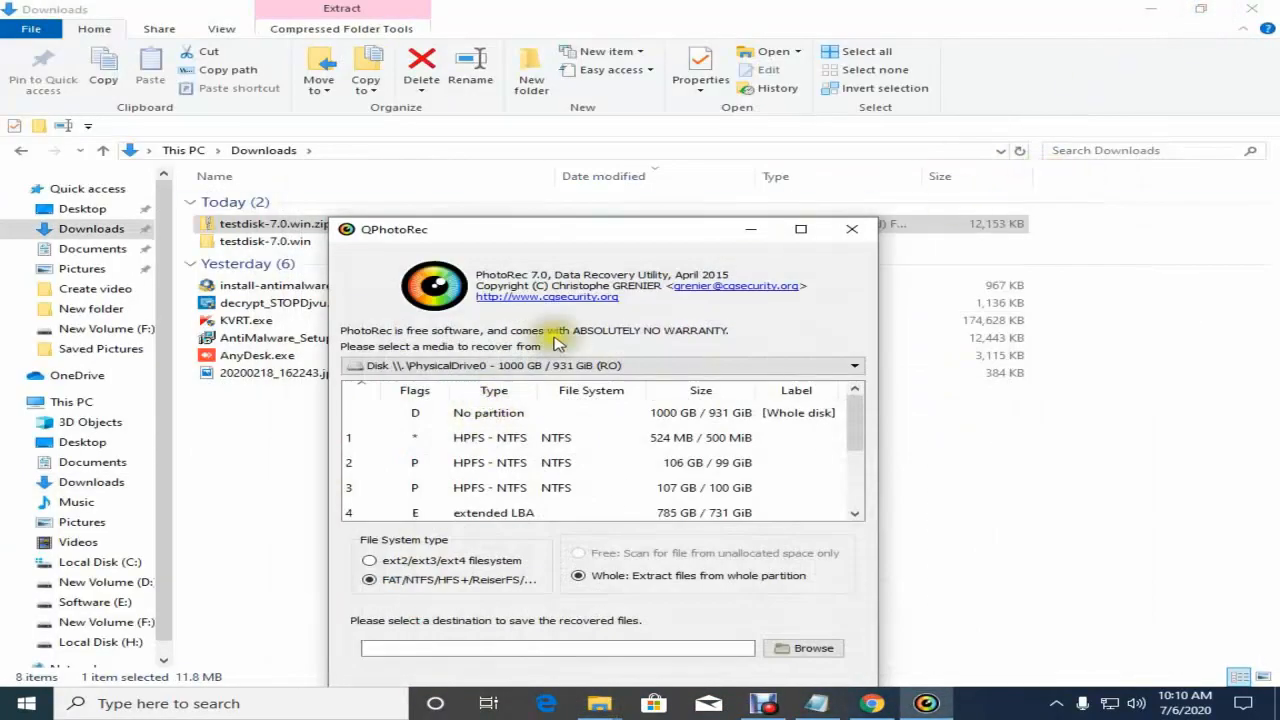
{"action": "left_click_drag", "start_coordinate": [652, 230], "coordinate": [700, 114]}
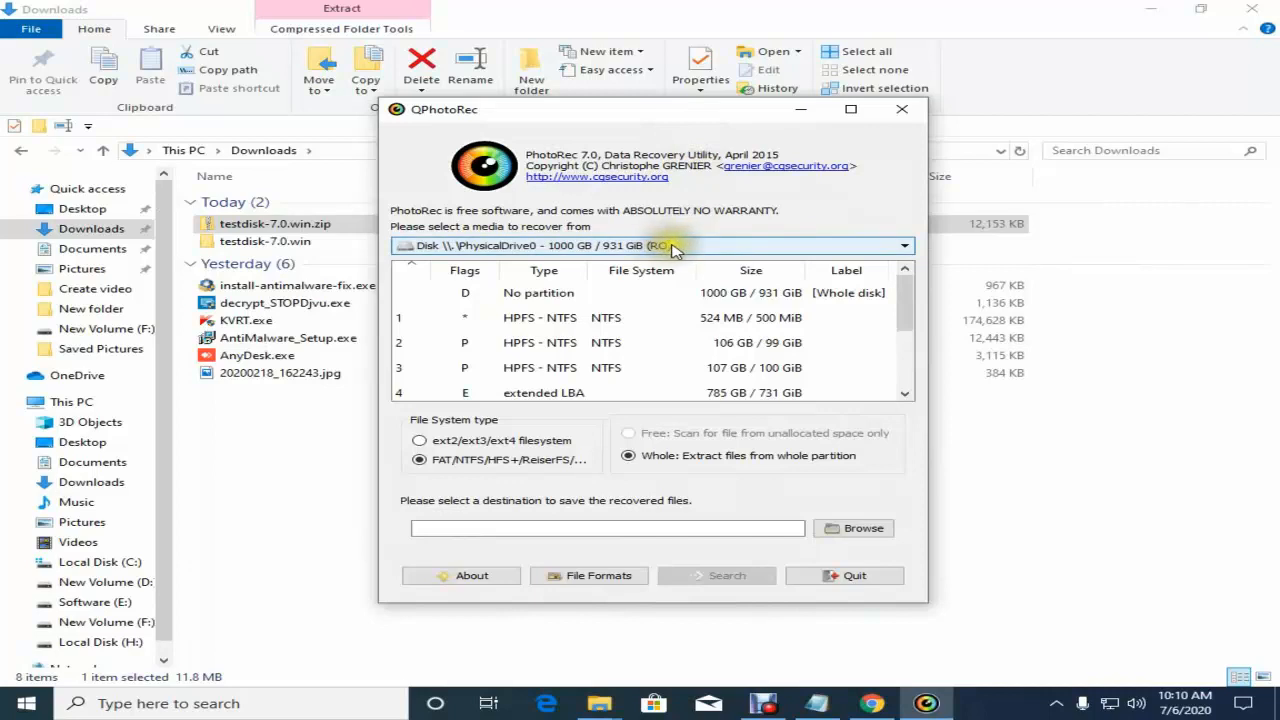
- Choose Drive F: as the media to recover from and select its NTFS partition
{"action": "left_click", "coordinate": [676, 249]}
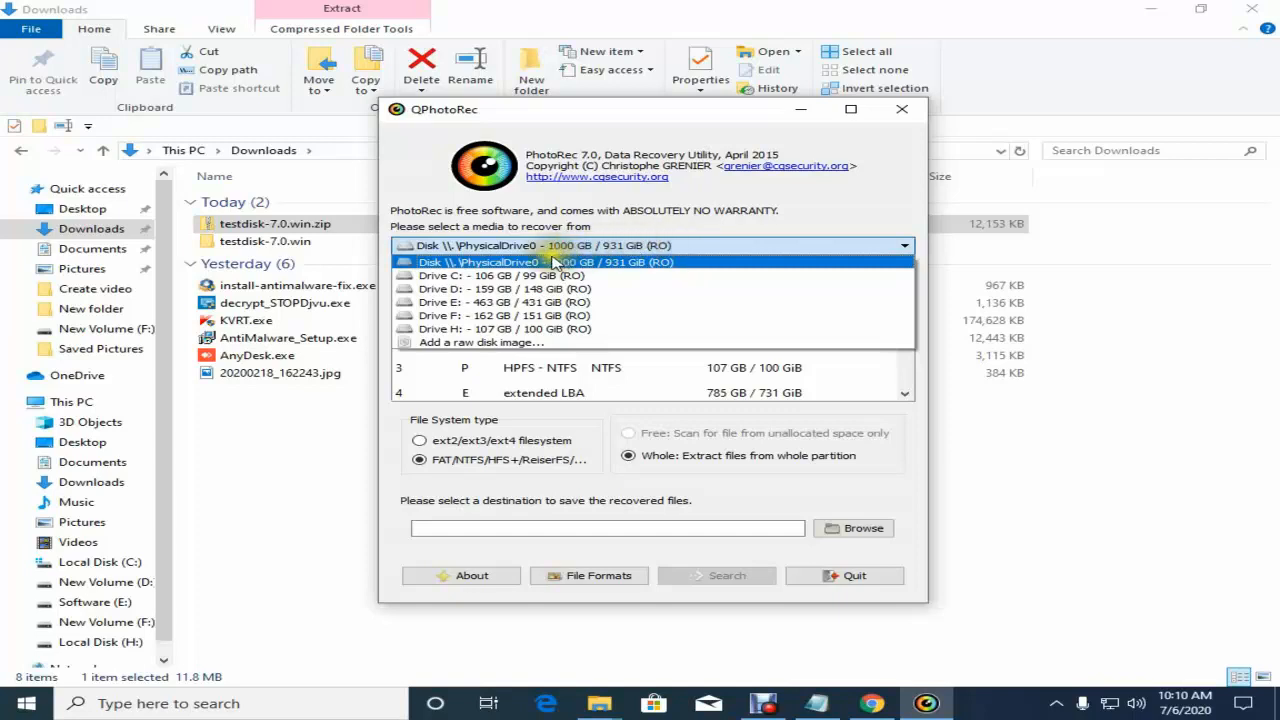
{"action": "left_click", "coordinate": [492, 316]}
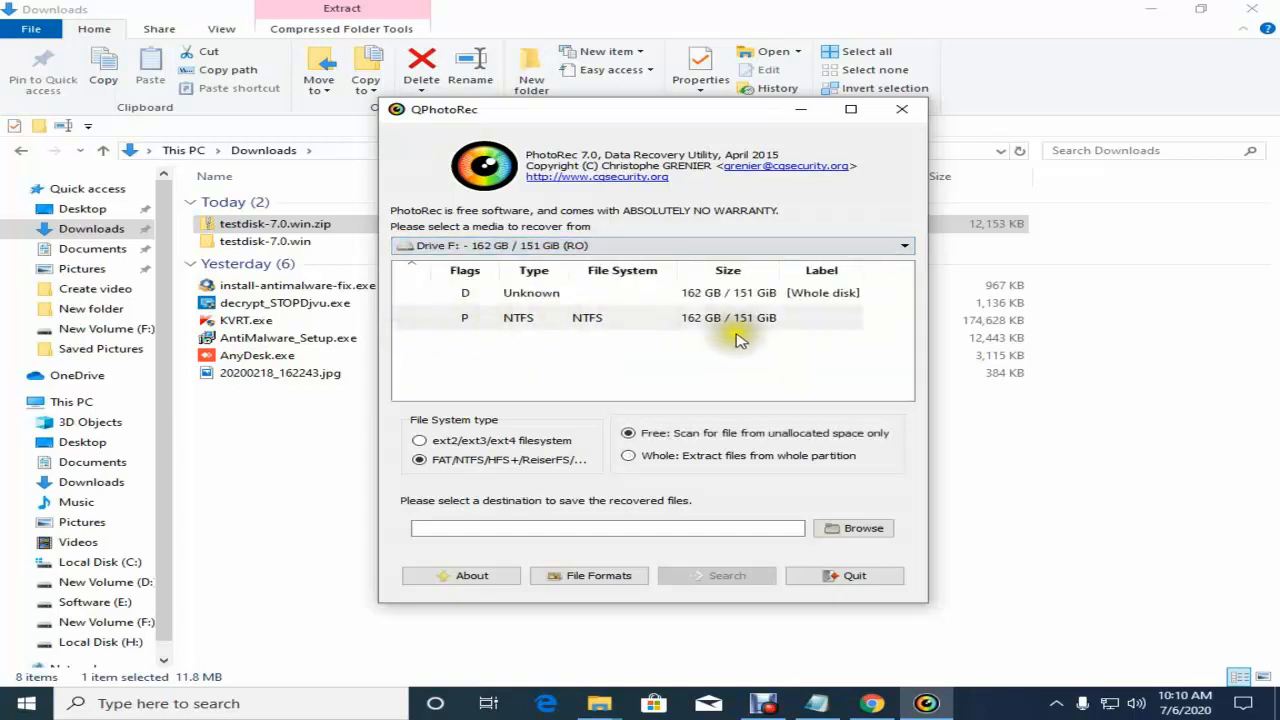
{"action": "left_click", "coordinate": [607, 320]}
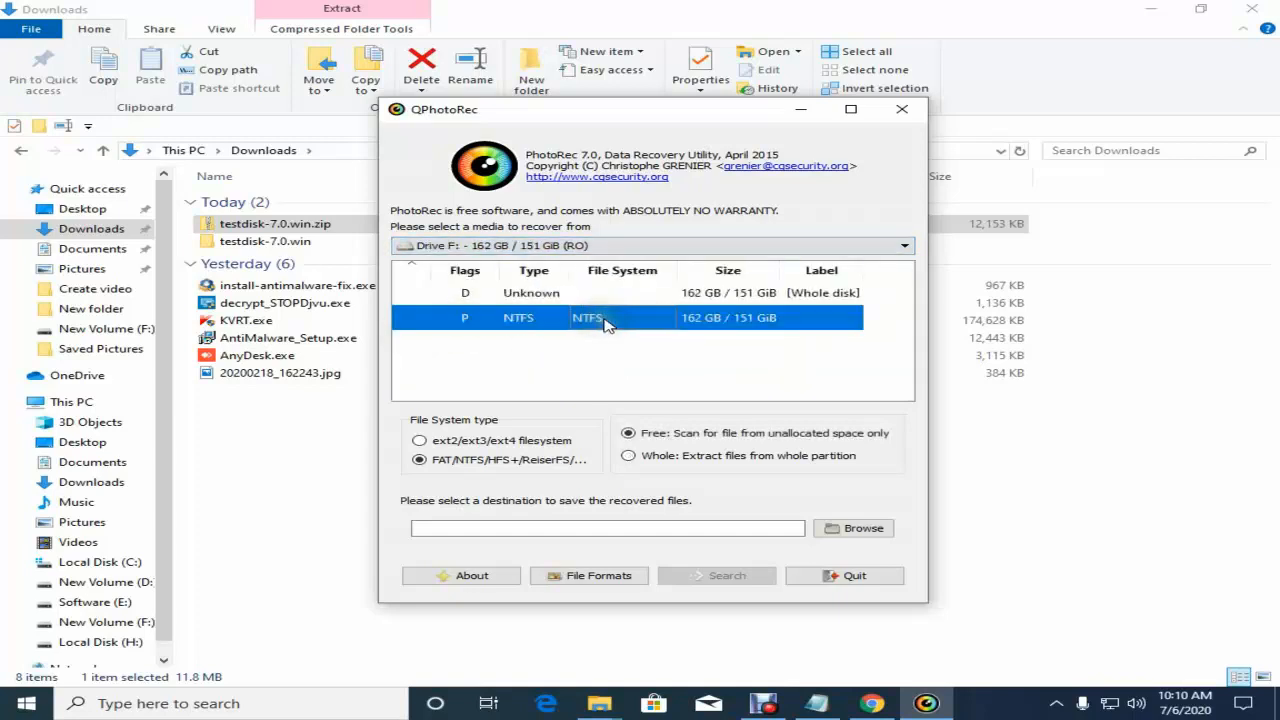
- Set New Volume (D:) as the destination for the recovered files
{"action": "left_click", "coordinate": [858, 532]}
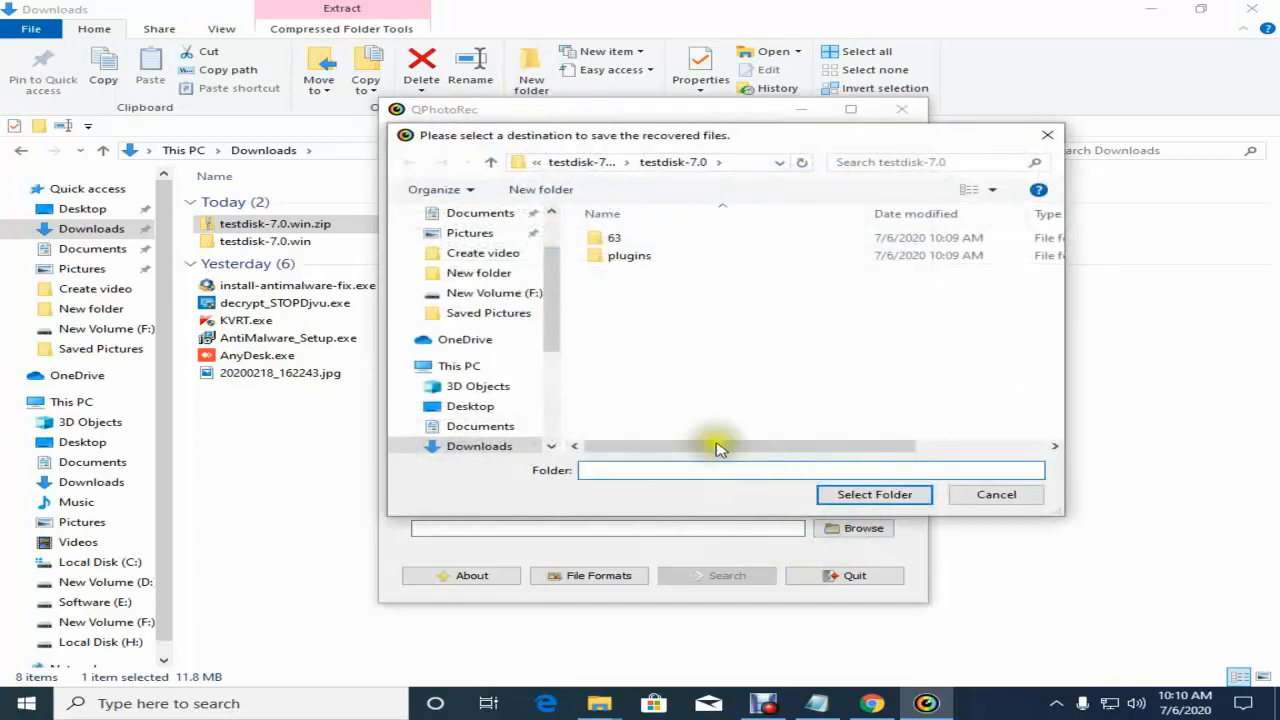
{"action": "scroll", "coordinate": [490, 365], "scroll_direction": "down", "scroll_amount": 1}
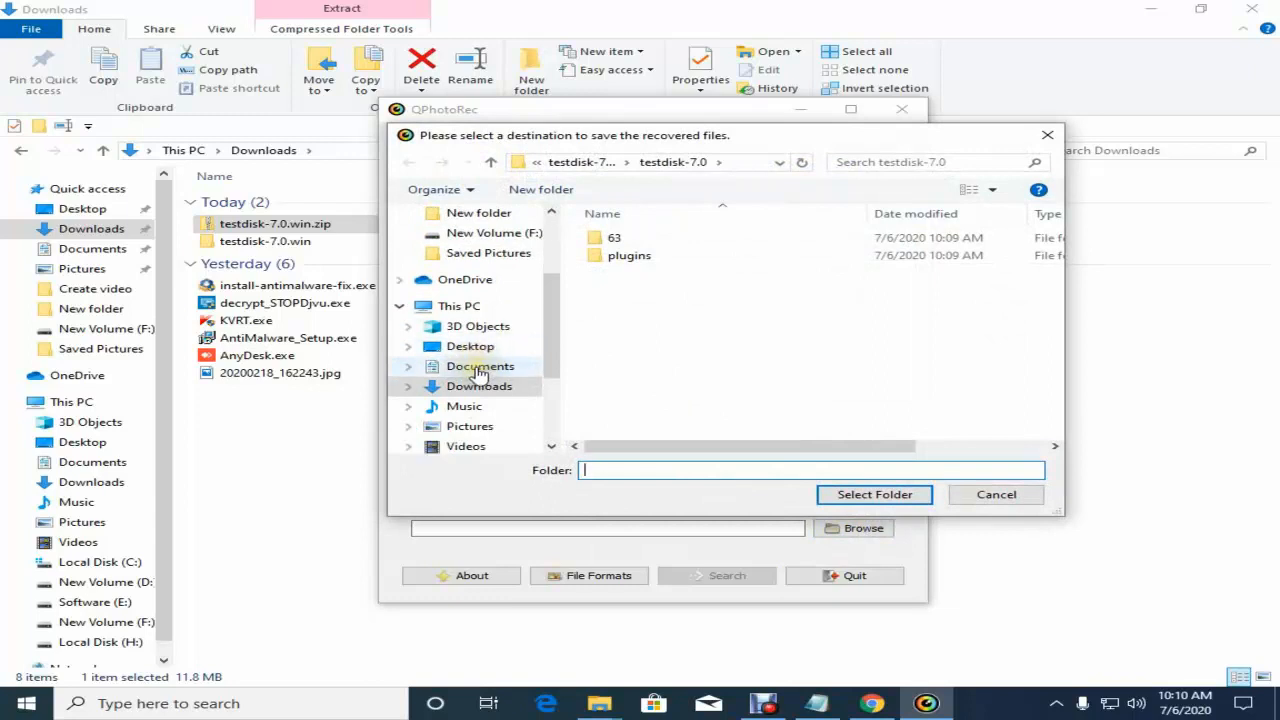
{"action": "scroll", "coordinate": [480, 370], "scroll_direction": "down", "scroll_amount": 1}
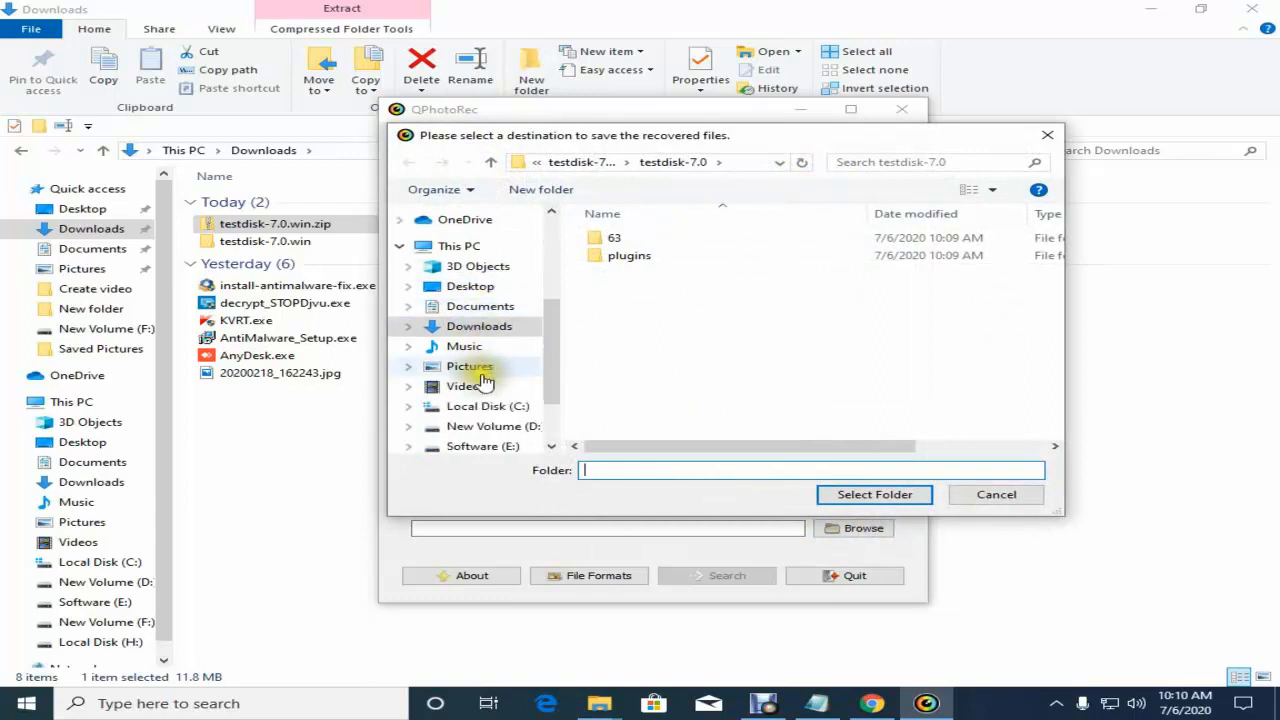
{"action": "left_click", "coordinate": [472, 428]}
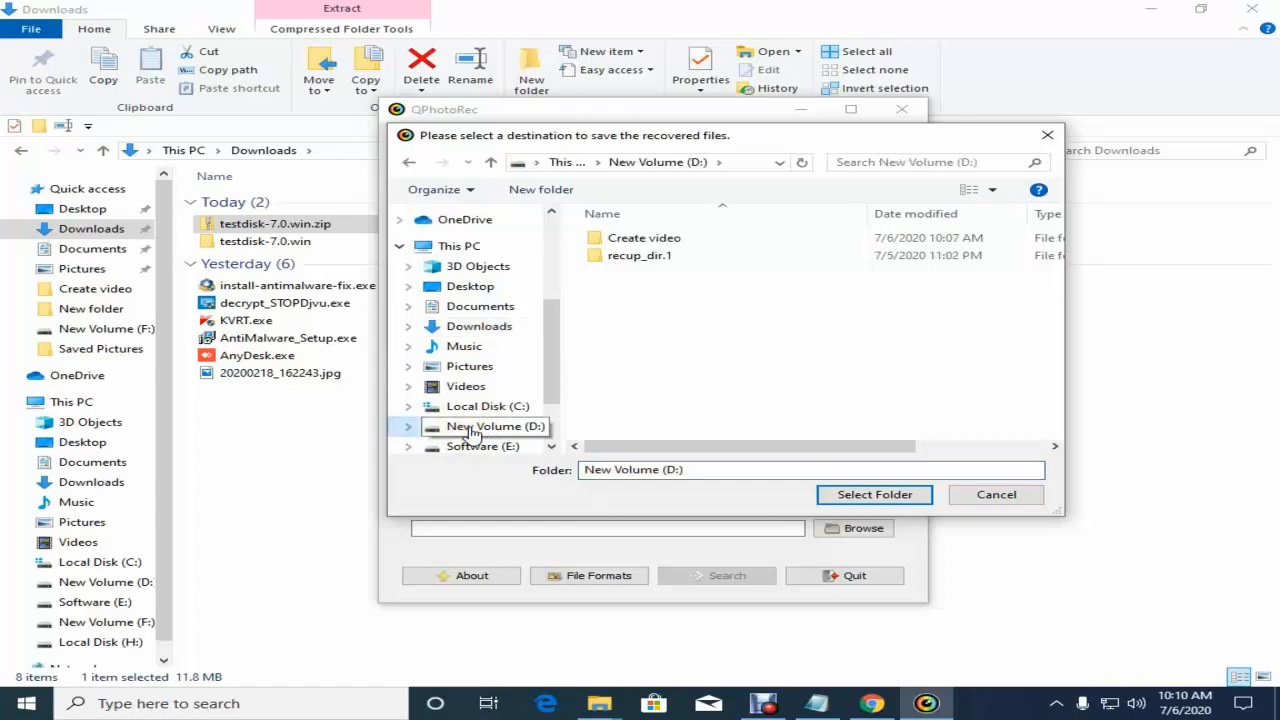
{"action": "left_click", "coordinate": [886, 496]}
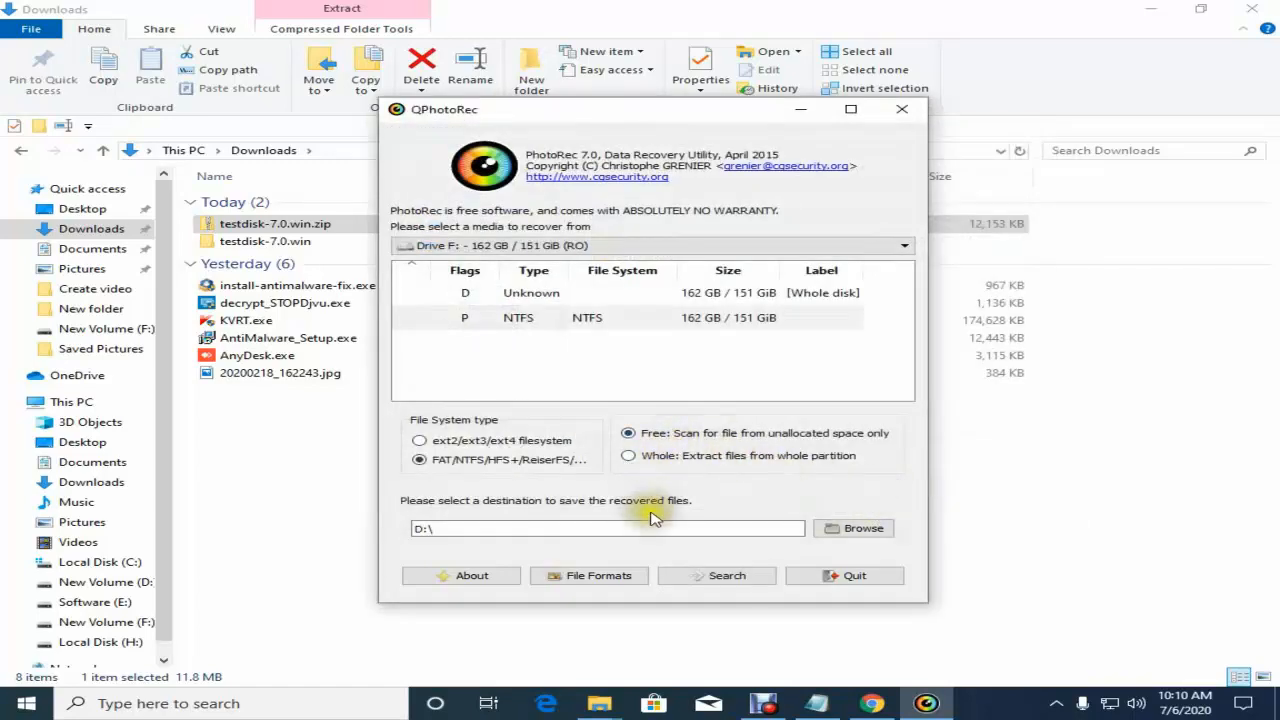
- Clear all file formats to recover, enable only the jpg JPG picture format, and confirm the selection
{"action": "left_click", "coordinate": [605, 577]}
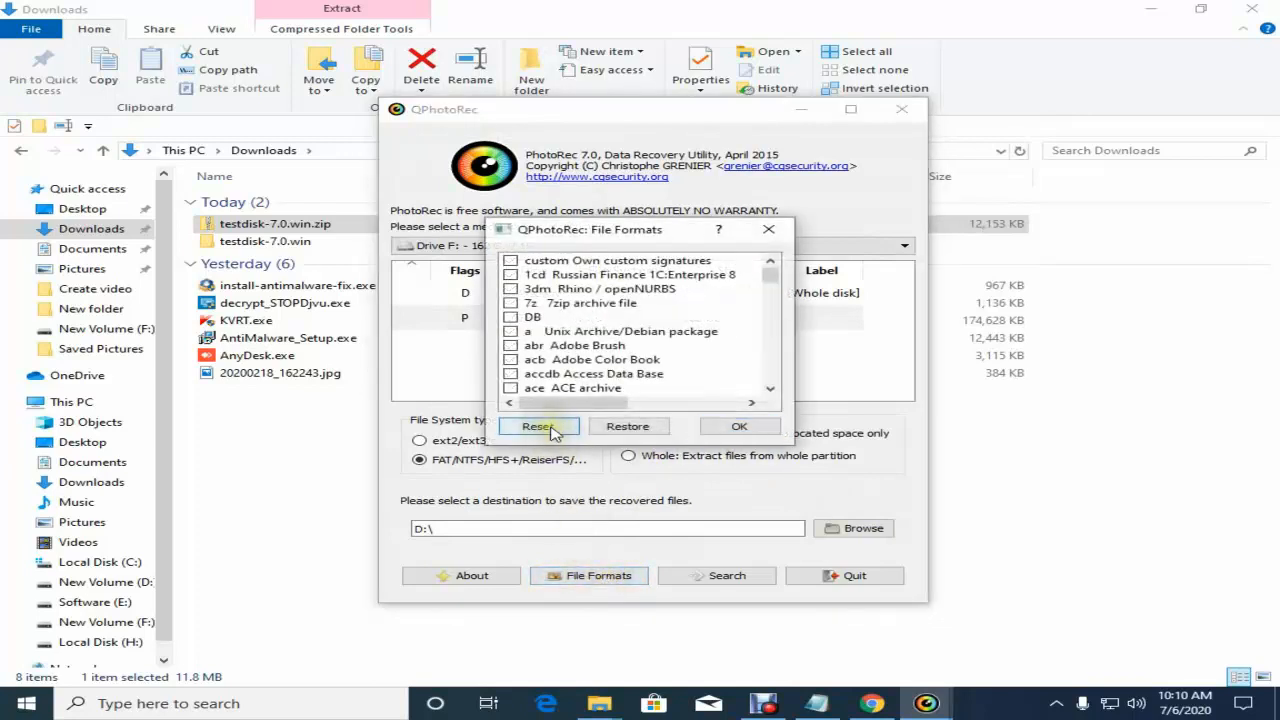
{"action": "scroll", "coordinate": [540, 330], "scroll_direction": "down", "scroll_amount": 5}
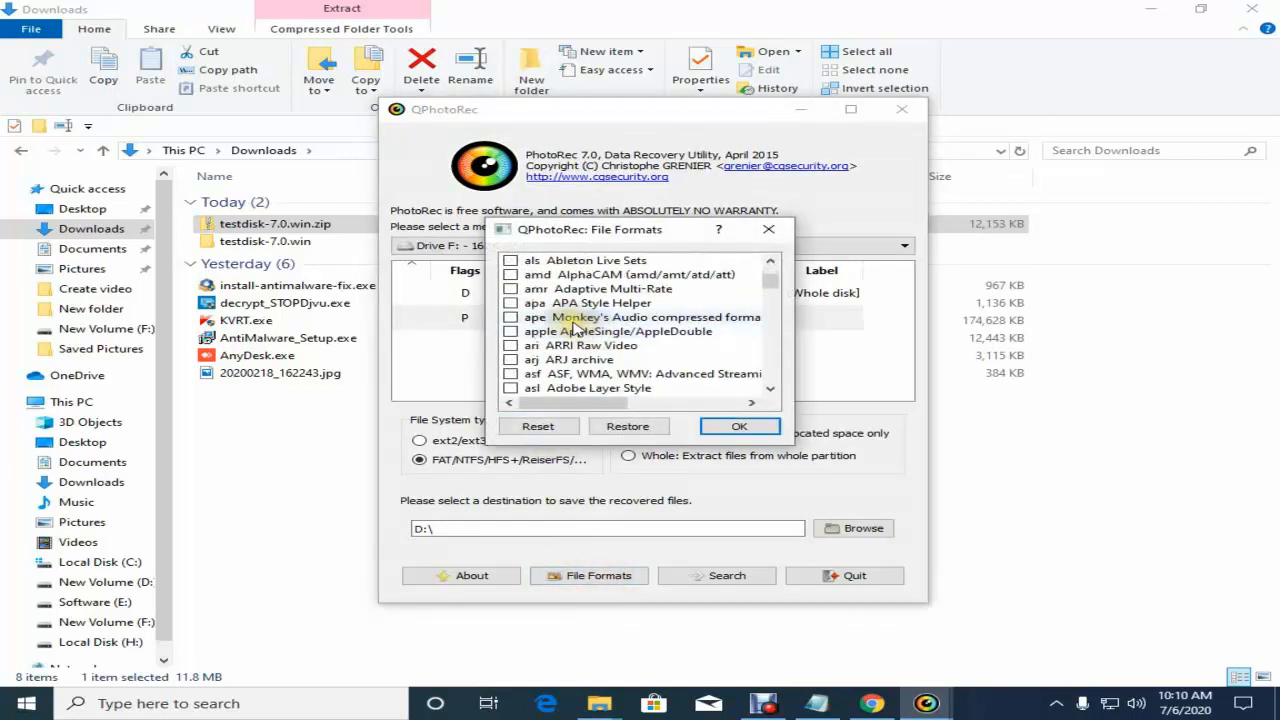
{"action": "scroll", "coordinate": [555, 330], "scroll_direction": "down", "scroll_amount": 2}
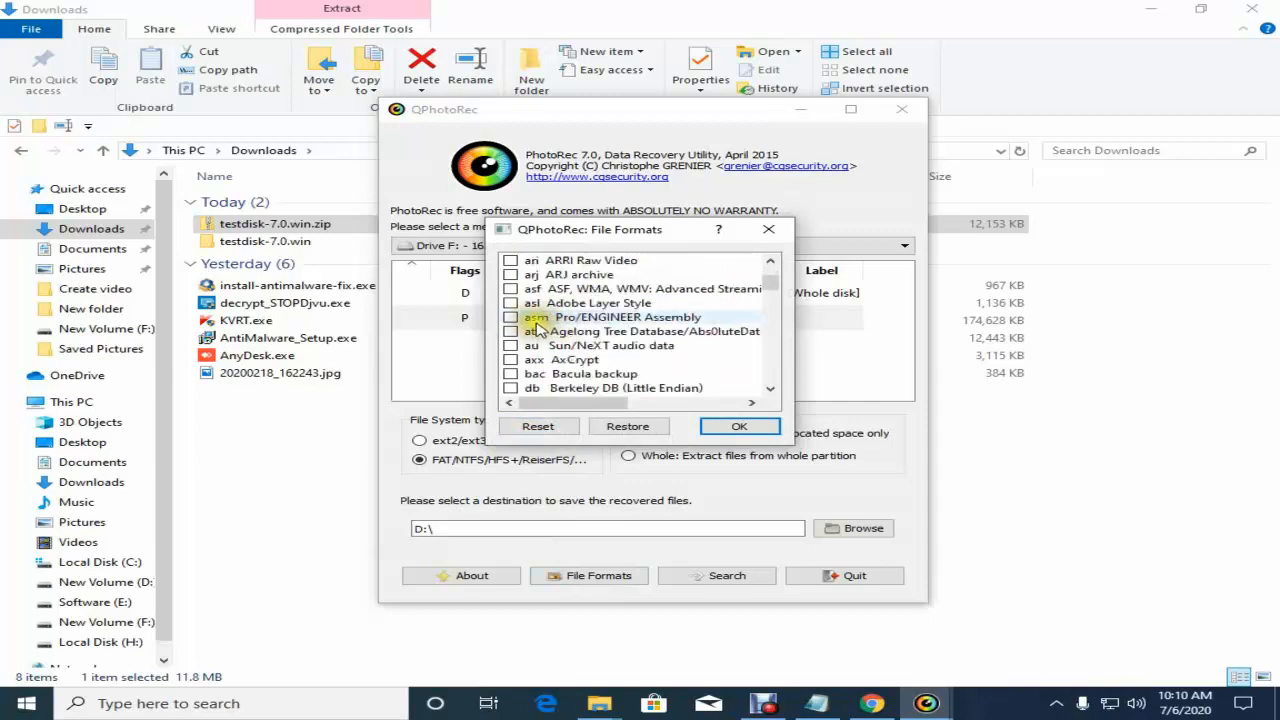
{"action": "scroll", "coordinate": [538, 330], "scroll_direction": "down", "scroll_amount": 6}
{"action": "scroll", "coordinate": [545, 333], "scroll_direction": "down", "scroll_amount": 12}
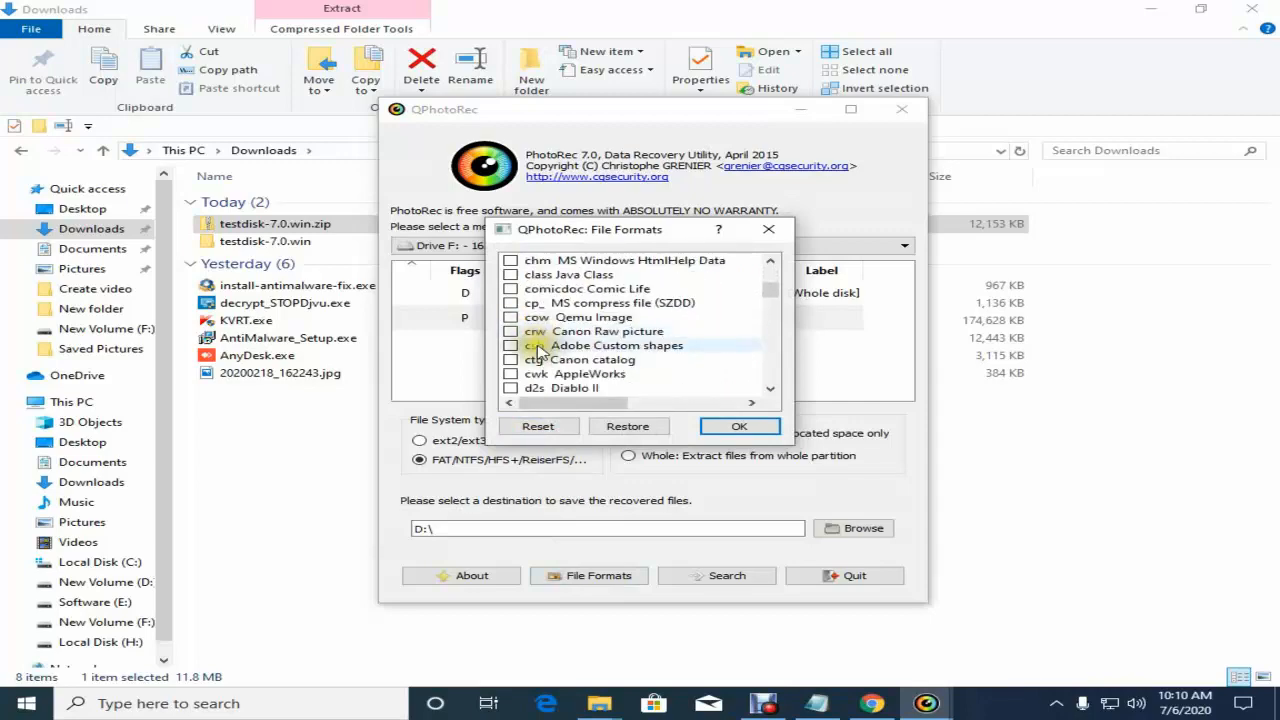
{"action": "scroll", "coordinate": [548, 333], "scroll_direction": "down", "scroll_amount": 10}
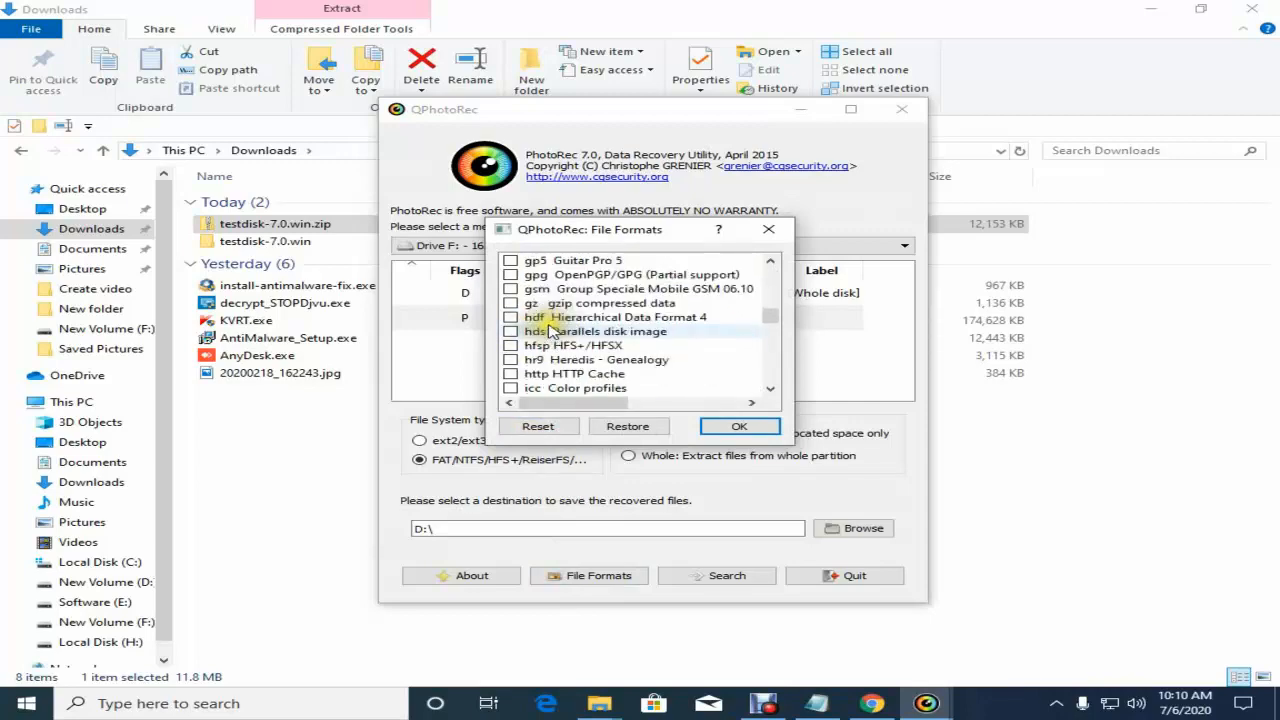
{"action": "scroll", "coordinate": [548, 325], "scroll_direction": "down", "scroll_amount": 10}
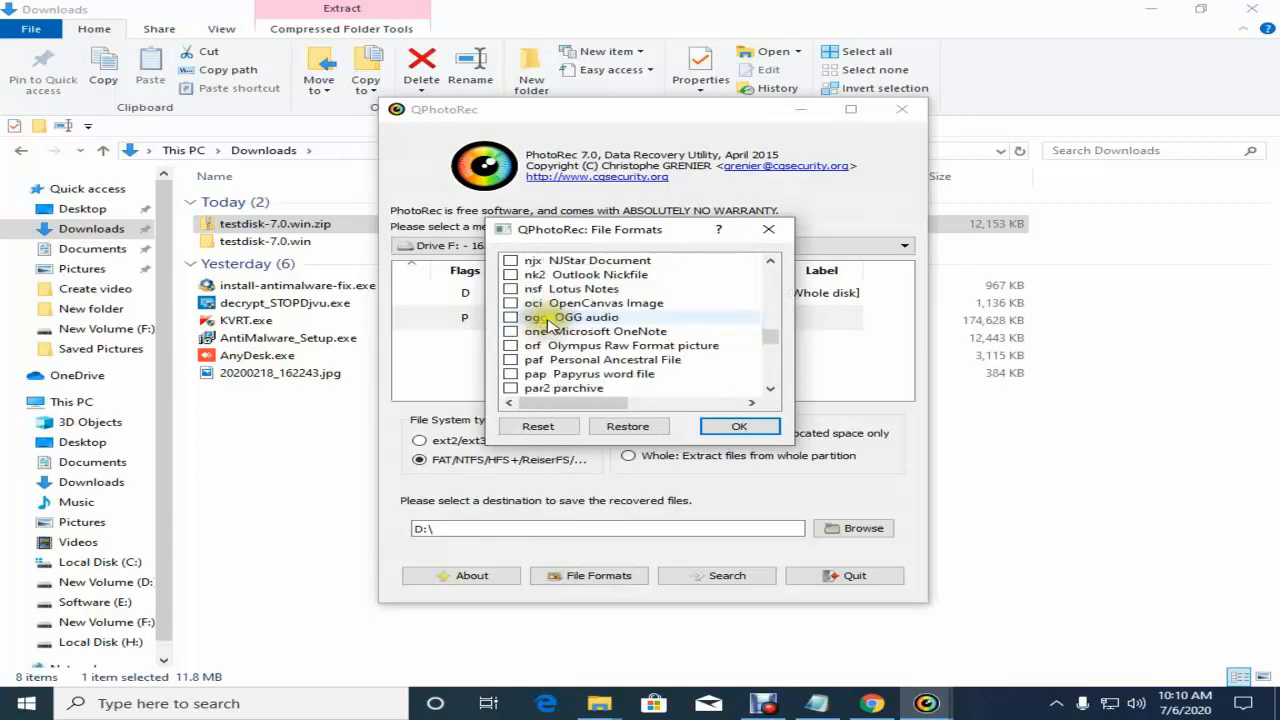
{"action": "scroll", "coordinate": [548, 322], "scroll_direction": "down", "scroll_amount": 8}
{"action": "scroll", "coordinate": [545, 327], "scroll_direction": "up", "scroll_amount": 14}
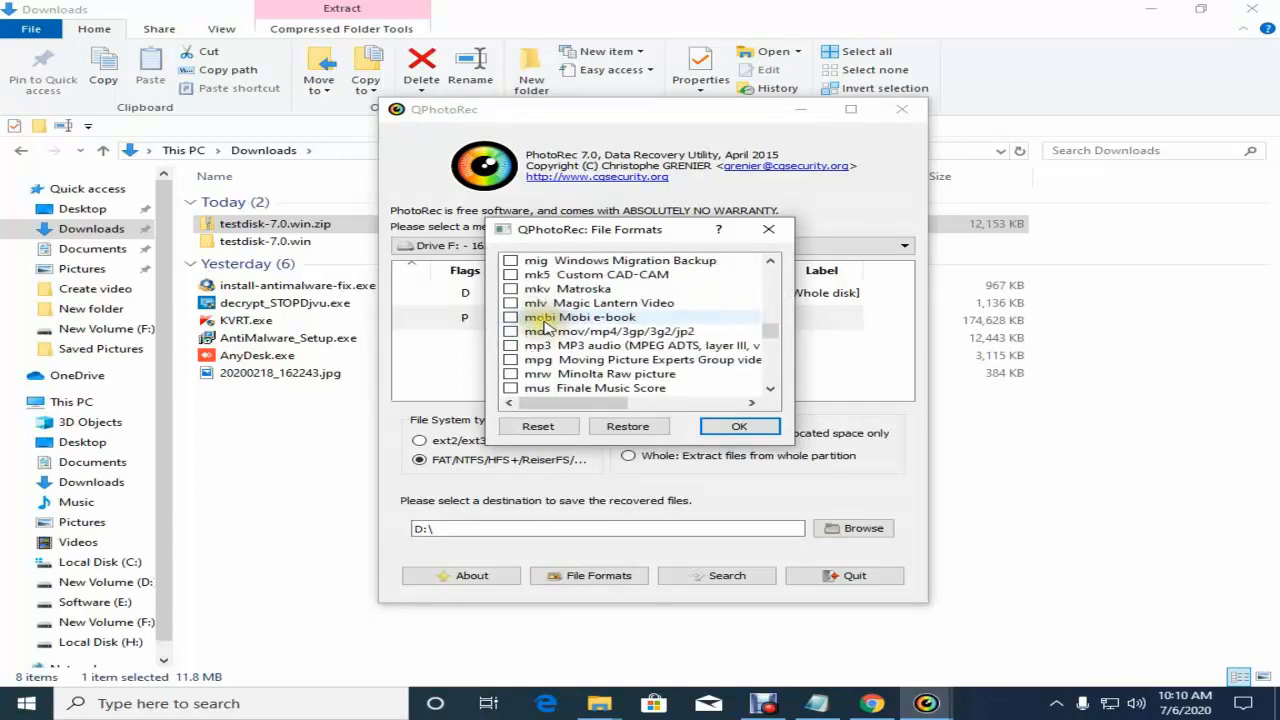
{"action": "scroll", "coordinate": [544, 326], "scroll_direction": "up", "scroll_amount": 15}
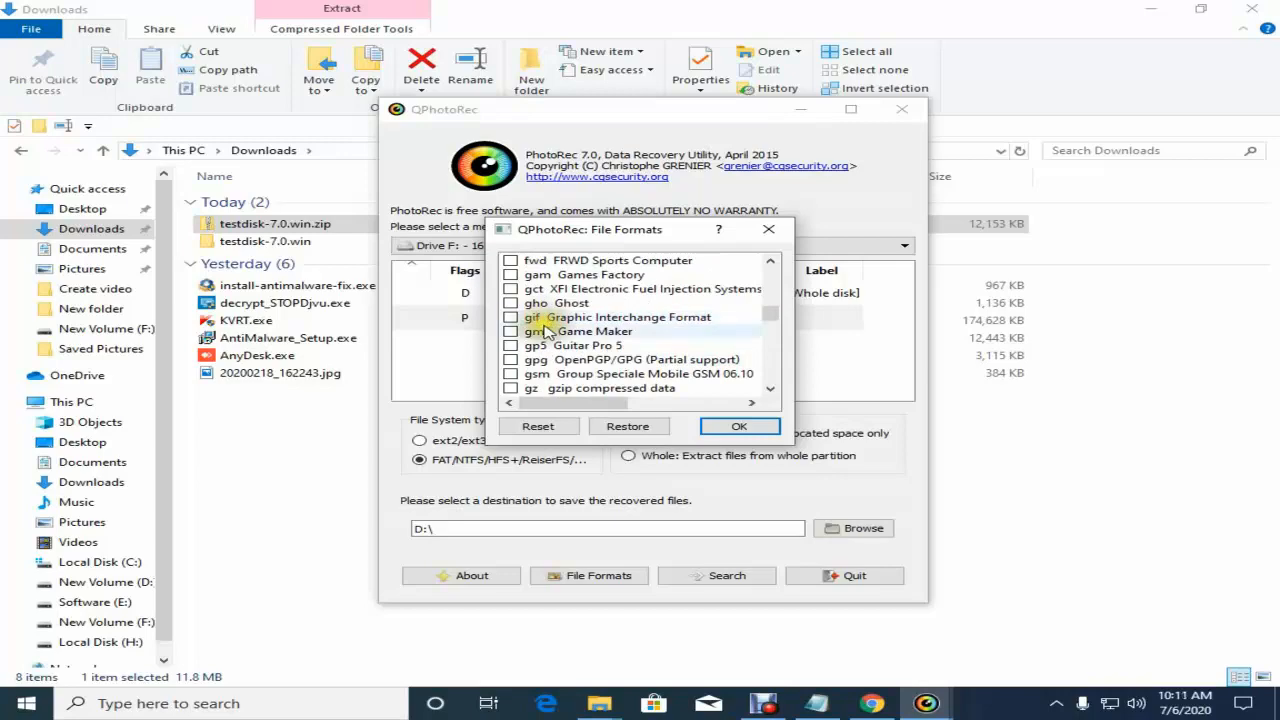
{"action": "scroll", "coordinate": [548, 333], "scroll_direction": "up", "scroll_amount": 2}
{"action": "scroll", "coordinate": [548, 333], "scroll_direction": "down", "scroll_amount": 20}
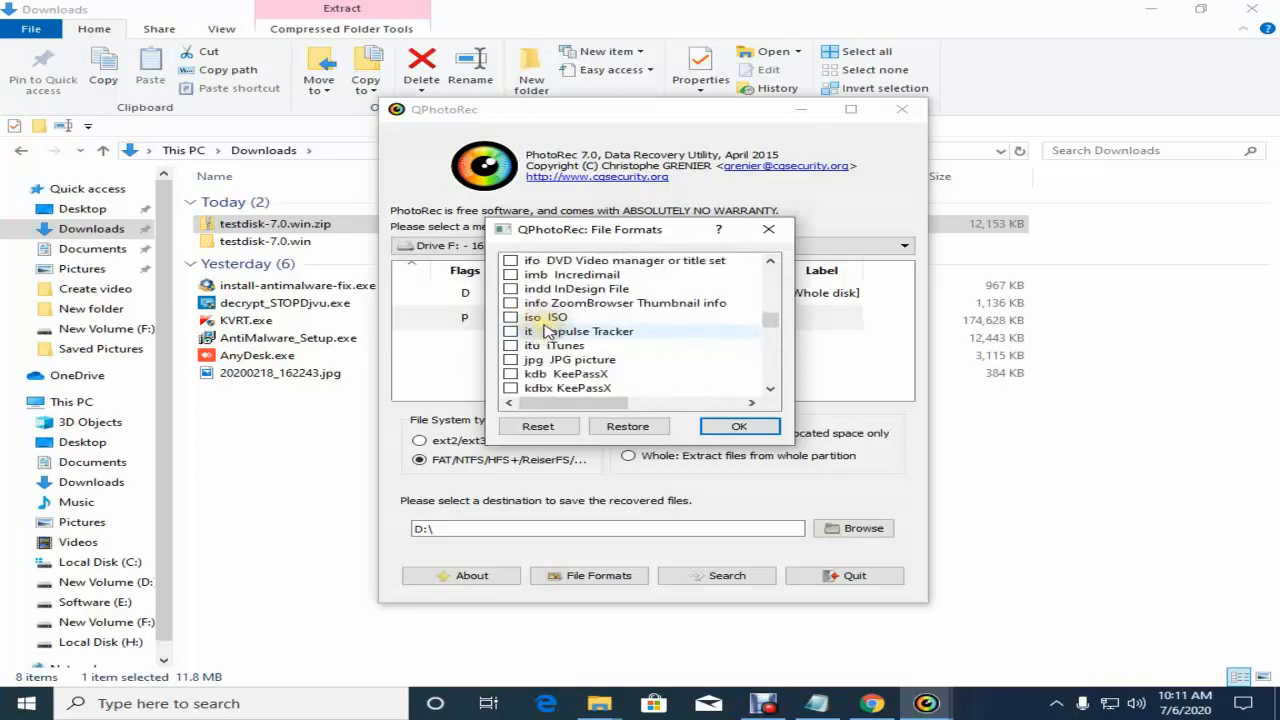
{"action": "scroll", "coordinate": [548, 333], "scroll_direction": "up", "scroll_amount": 15}
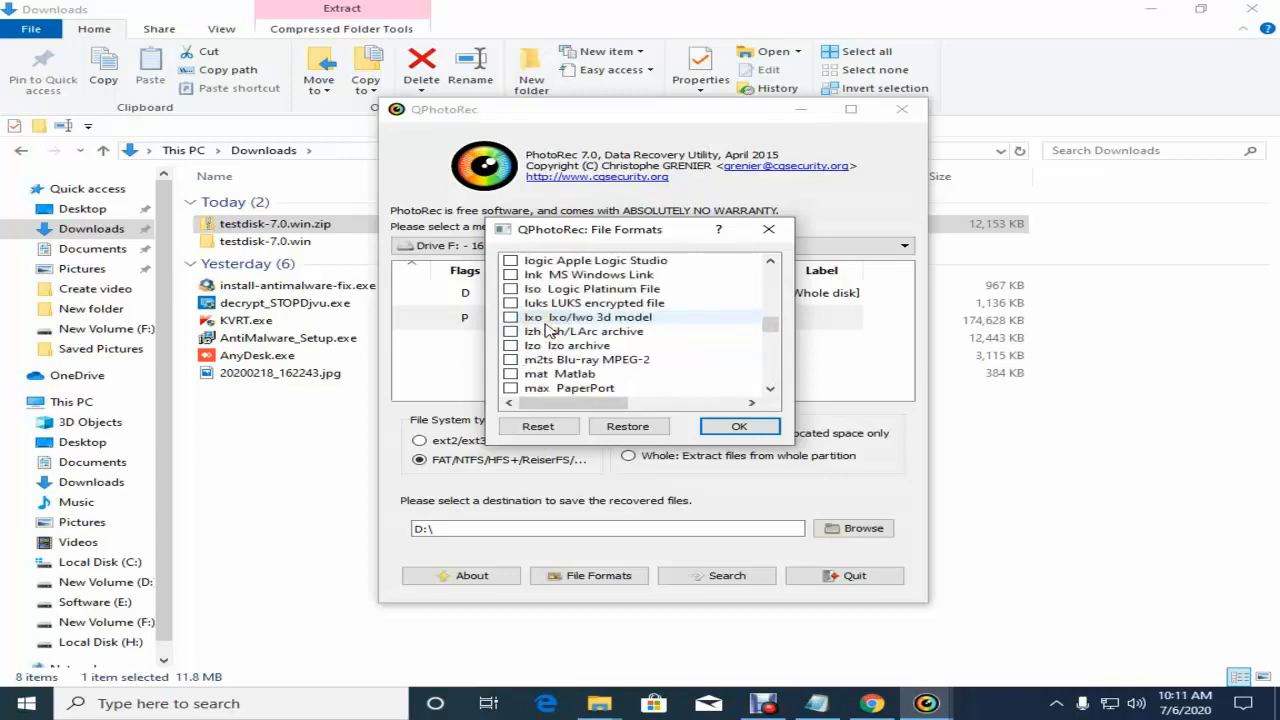
{"action": "scroll", "coordinate": [548, 330], "scroll_direction": "up", "scroll_amount": 1}
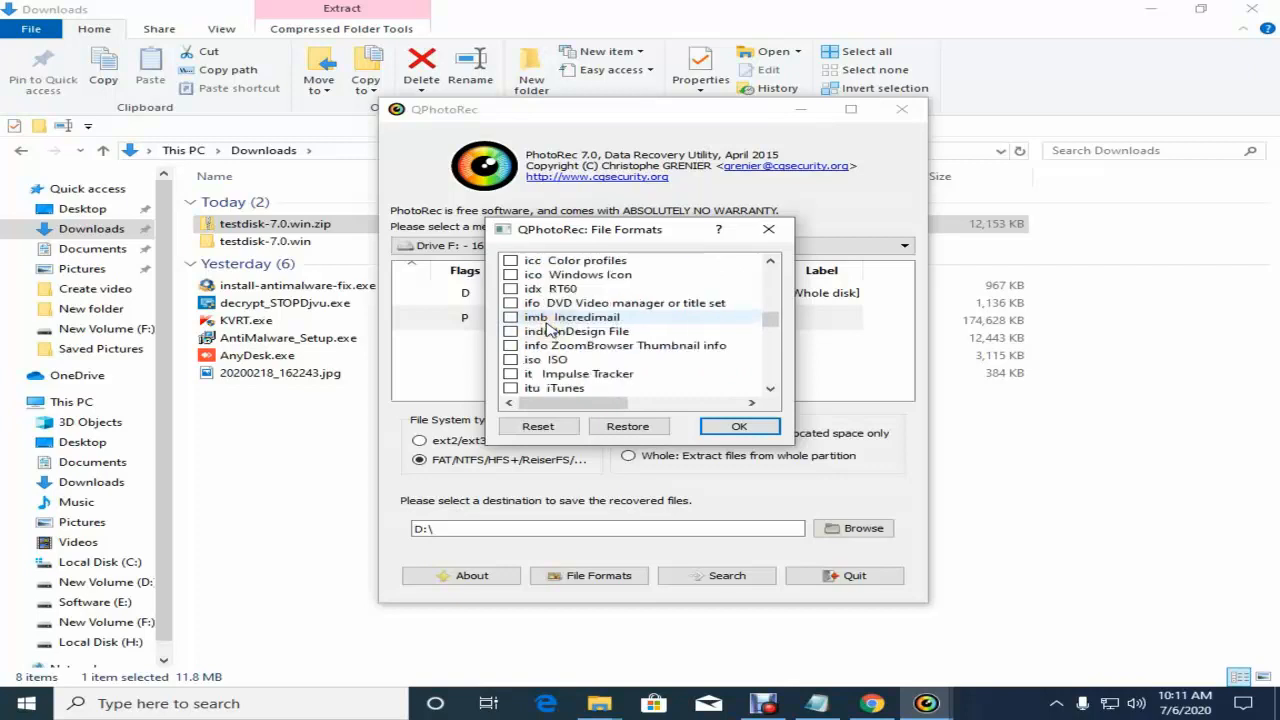
{"action": "scroll", "coordinate": [548, 330], "scroll_direction": "down", "scroll_amount": 2}
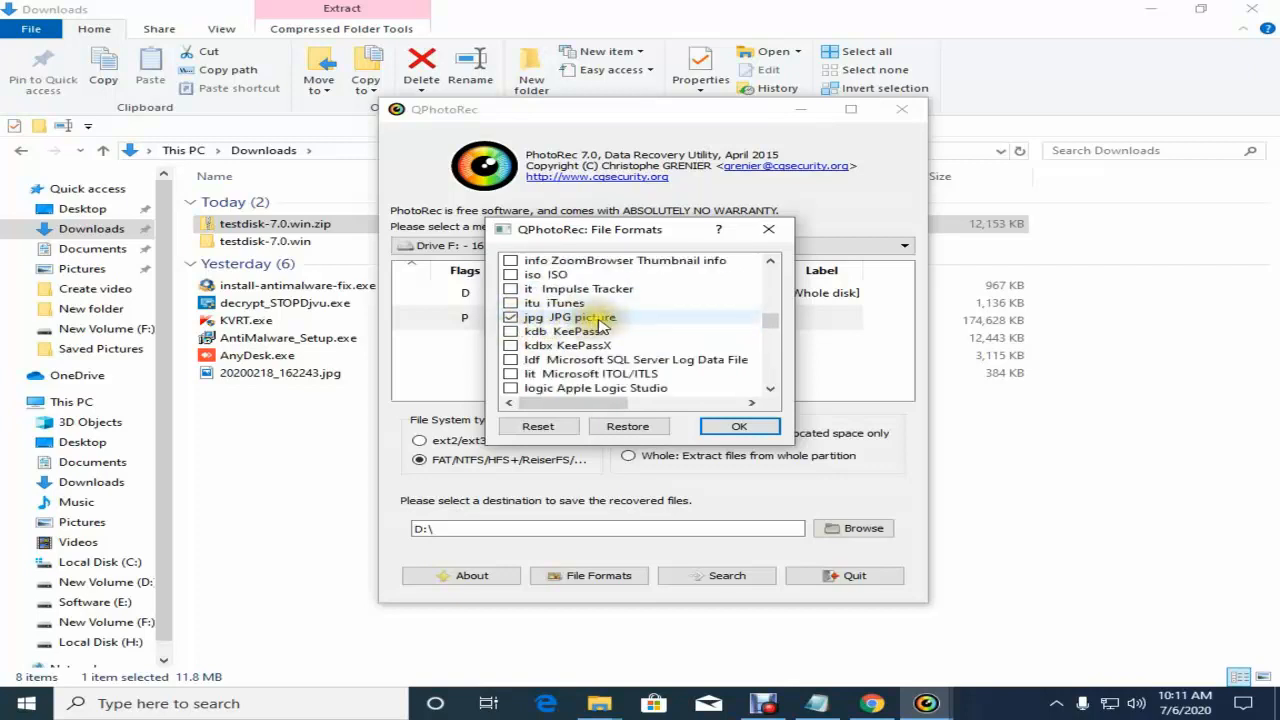
{"action": "left_click", "coordinate": [740, 427]}
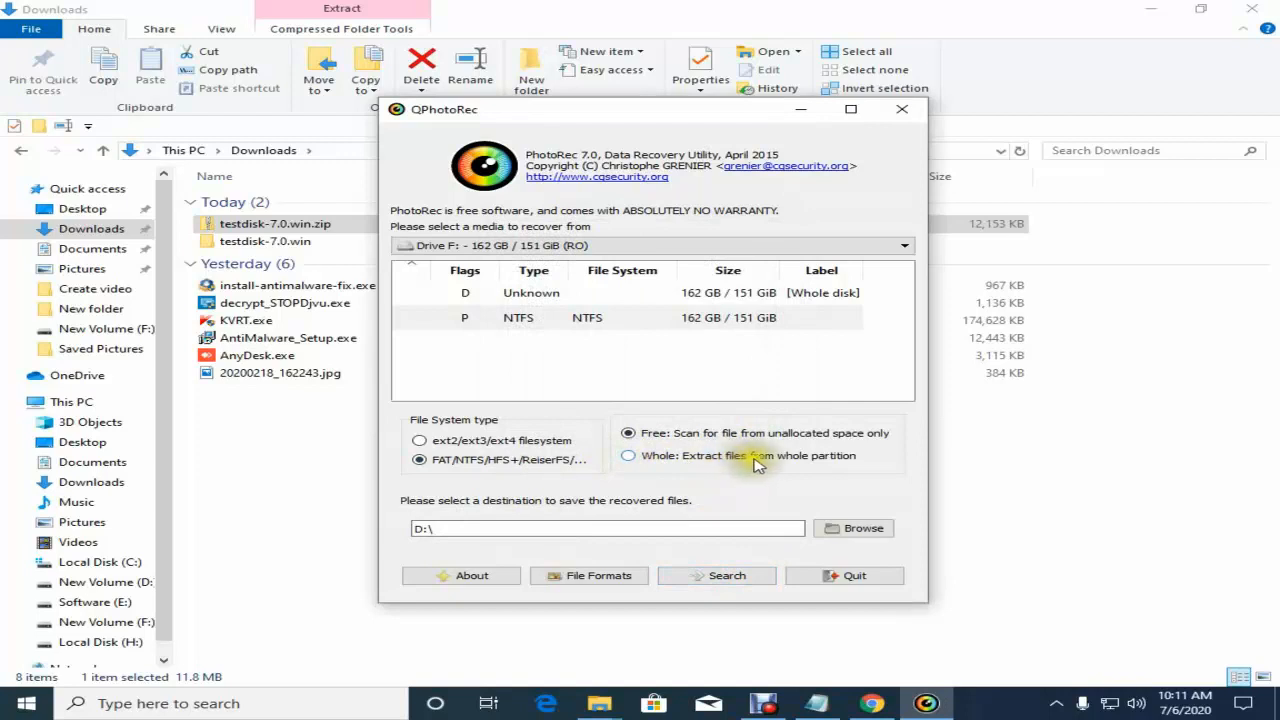
- Set the scan to extract files from the whole partition and start the search
{"action": "left_click", "coordinate": [628, 456]}
{"action": "left_click", "coordinate": [729, 576]}
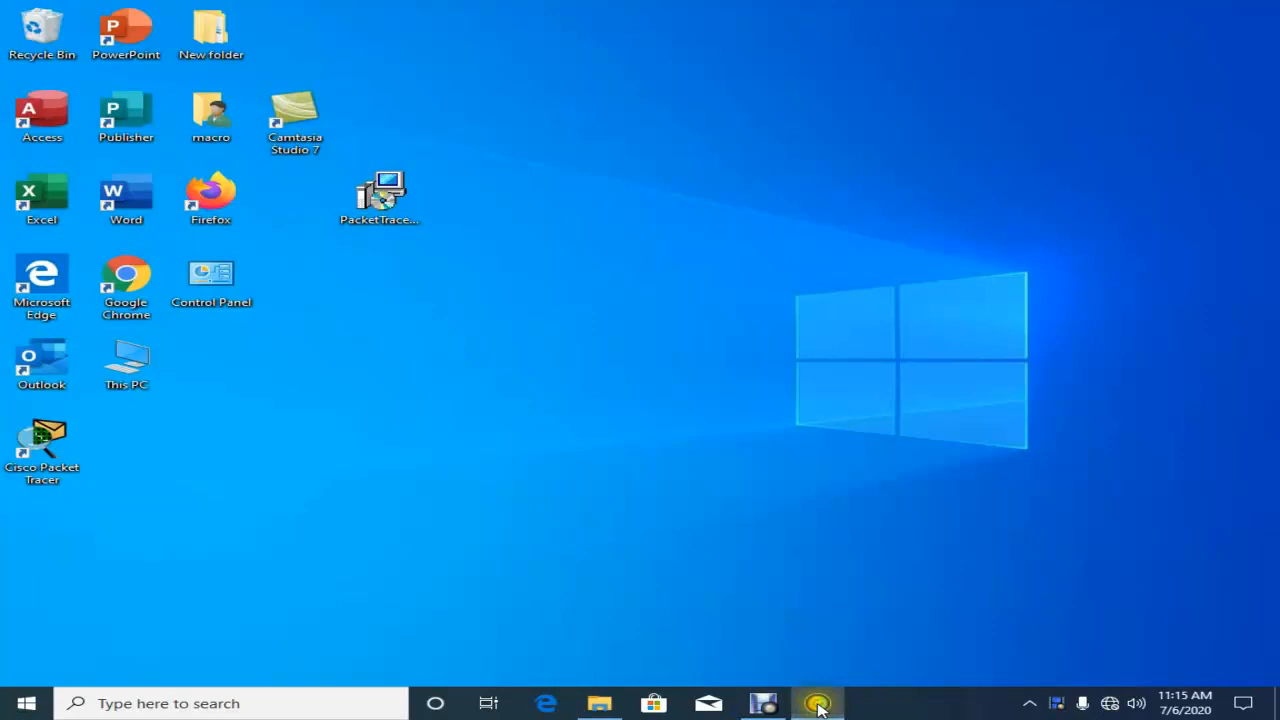
- Bring up QPhotoRec to check the recovery progress, and minimize it again
{"action": "left_click", "coordinate": [818, 704]}
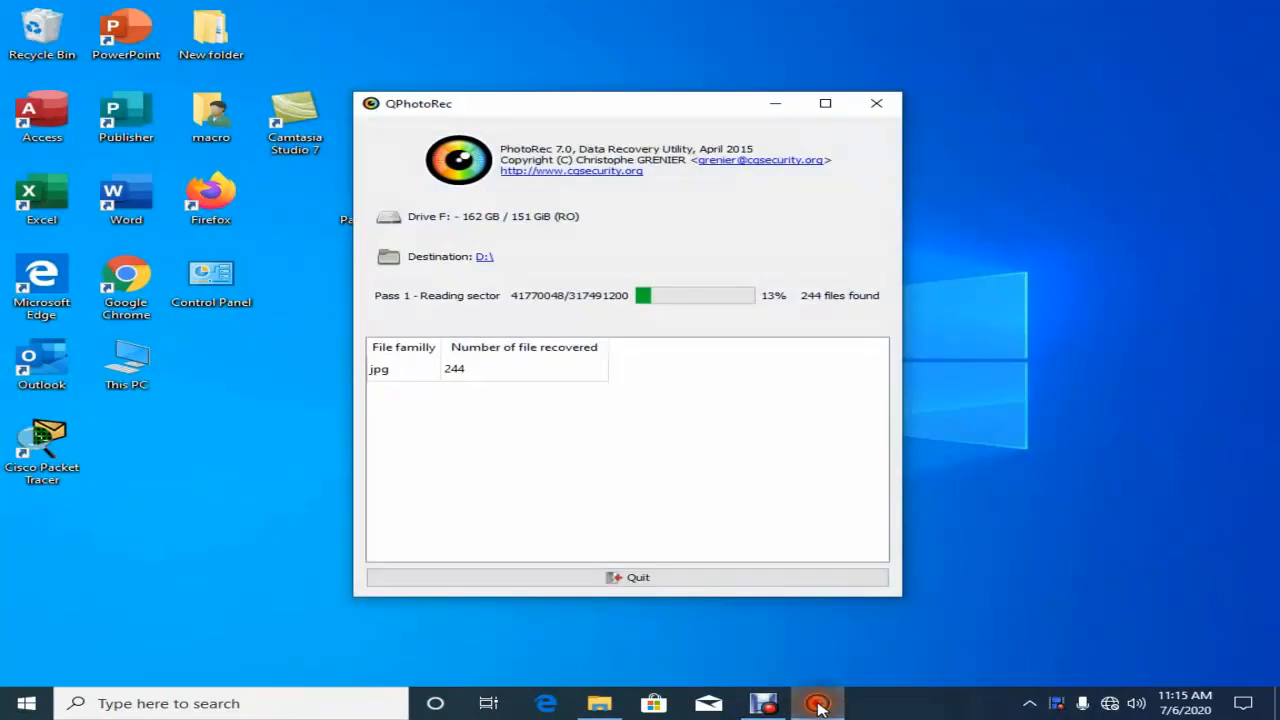
{"action": "left_click", "coordinate": [818, 704]}
{"action": "left_click", "coordinate": [818, 704]}
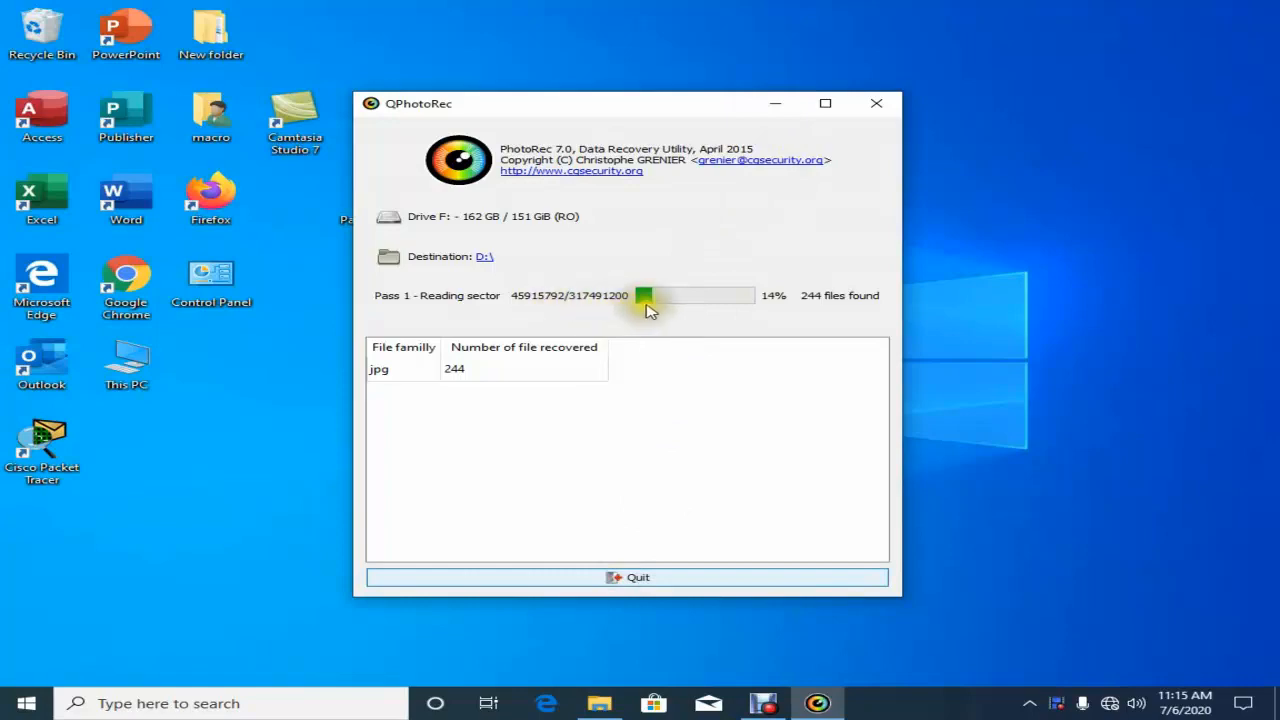
{"action": "left_click", "coordinate": [772, 106]}
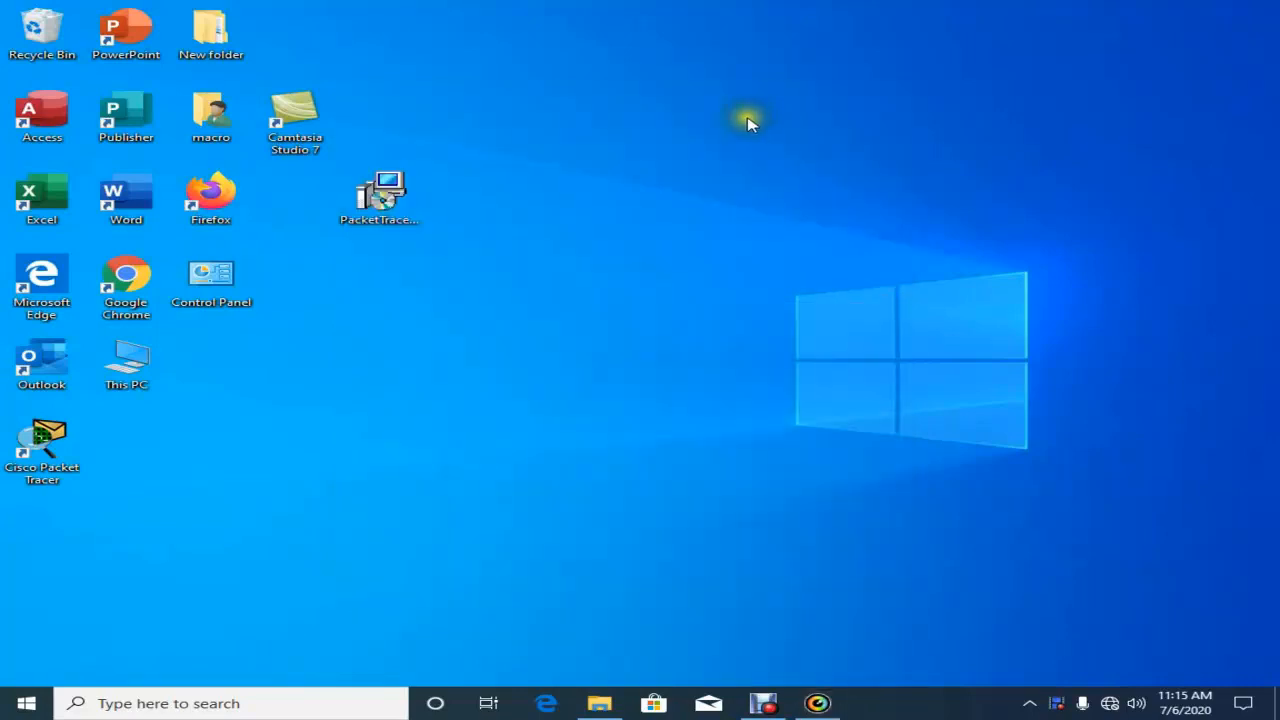
- Look through the recovered pictures in the recup_dir.1 folder on New Volume (D:) and return to the drive's root
{"action": "double_click", "coordinate": [112, 365]}
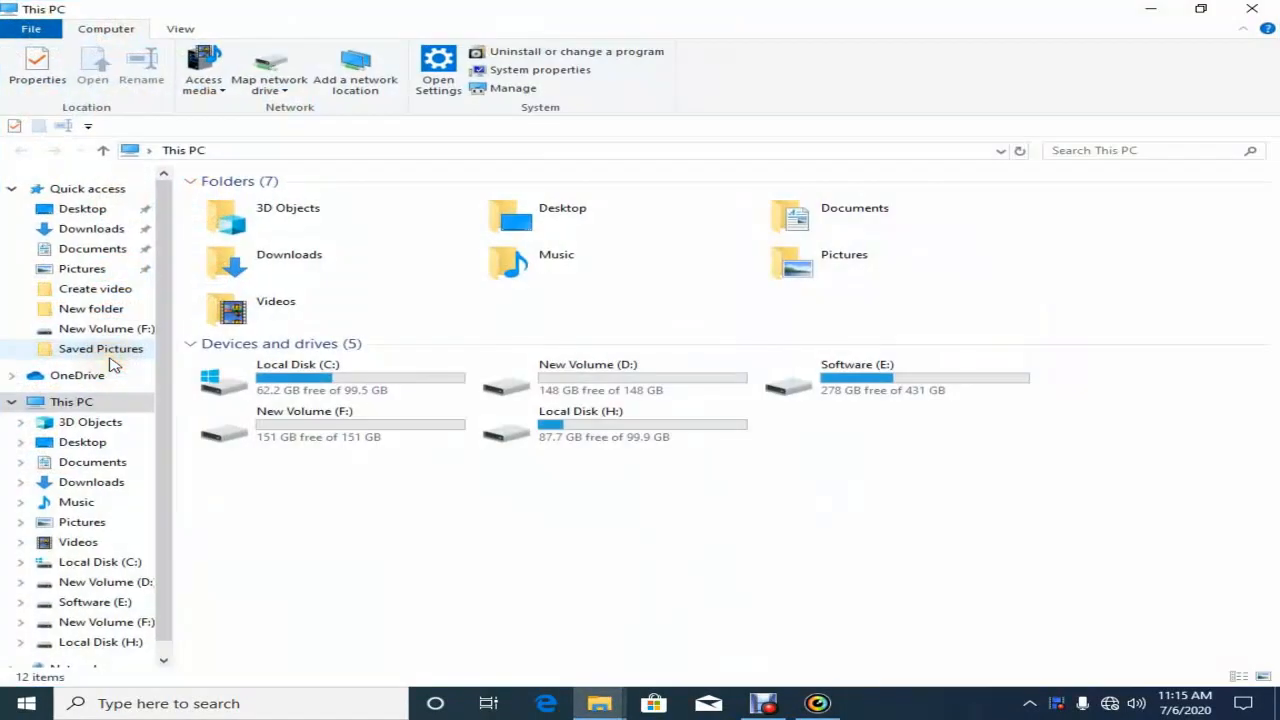
{"action": "double_click", "coordinate": [578, 387]}
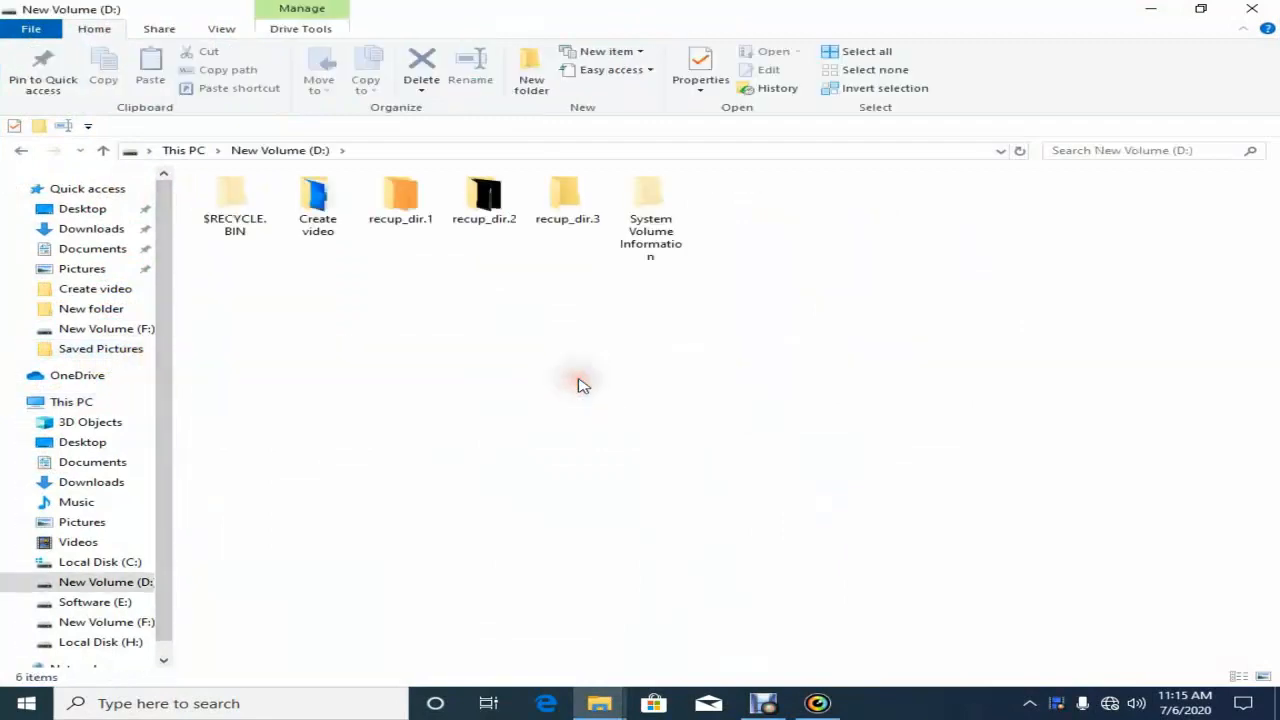
{"action": "double_click", "coordinate": [405, 202]}
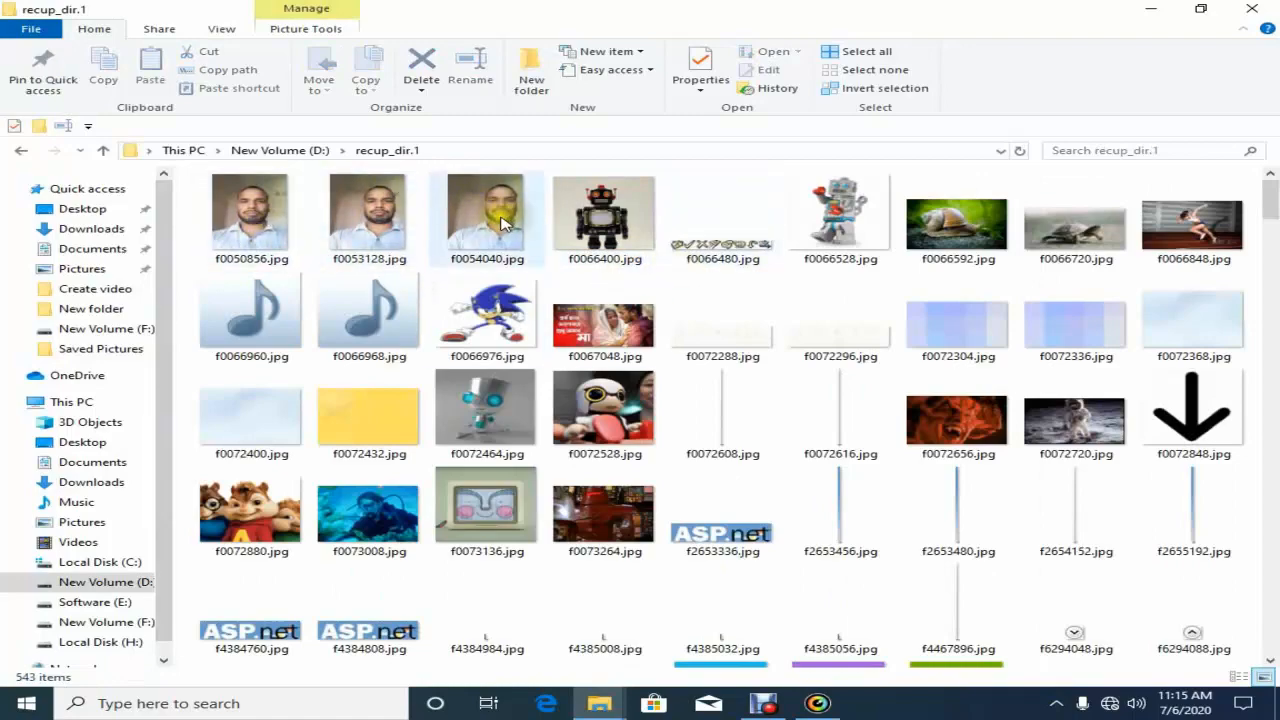
{"action": "scroll", "coordinate": [486, 366], "scroll_direction": "down", "scroll_amount": 15}
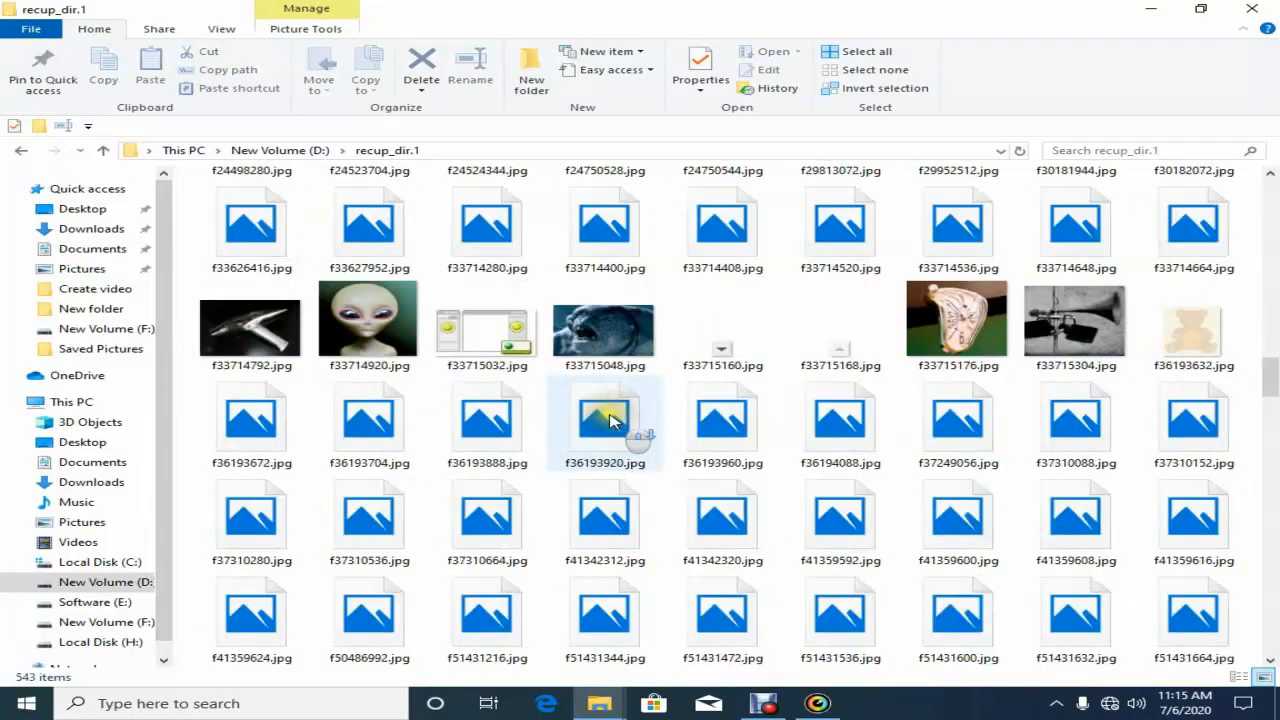
{"action": "scroll", "coordinate": [610, 420], "scroll_direction": "down", "scroll_amount": 20}
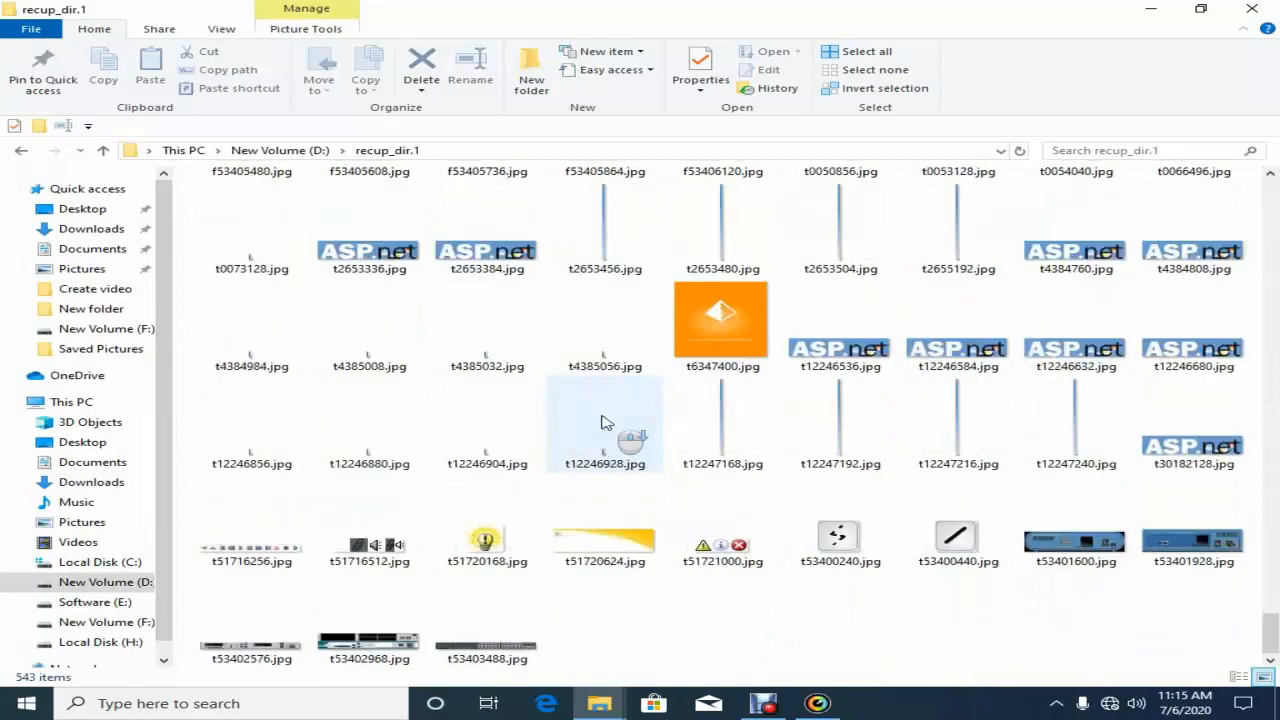
{"action": "scroll", "coordinate": [605, 422], "scroll_direction": "up", "scroll_amount": 20}
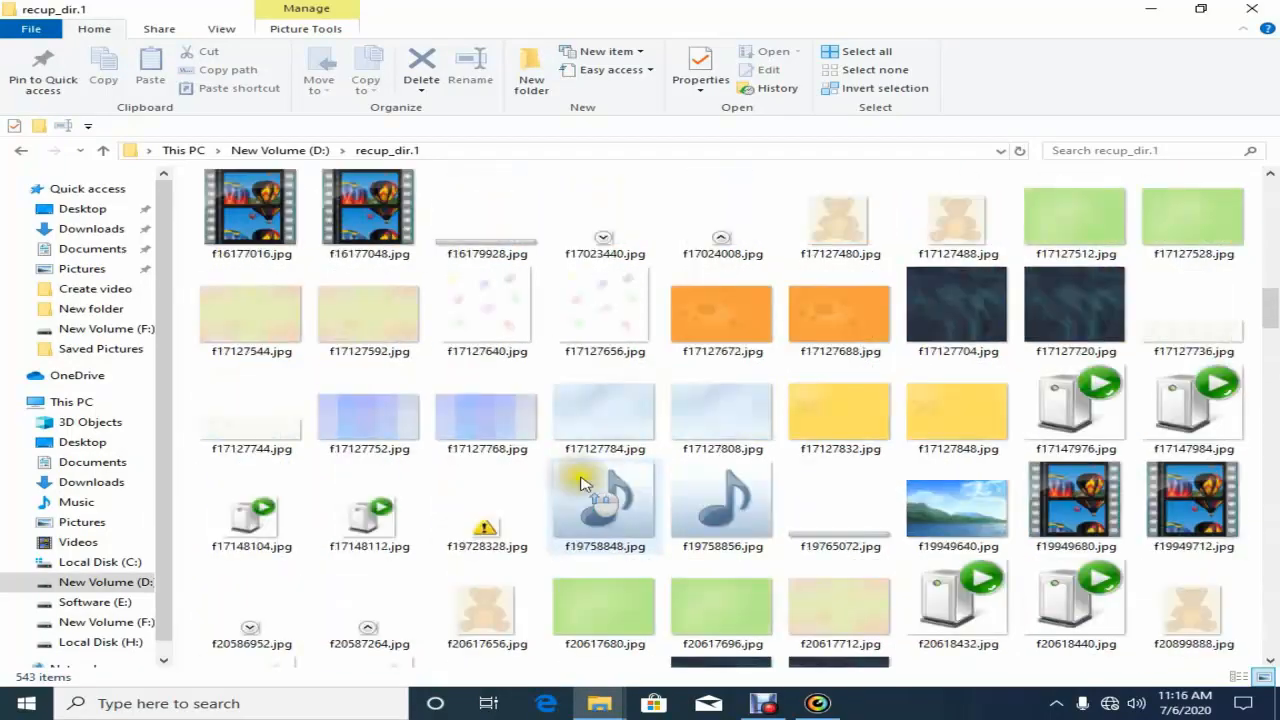
{"action": "scroll", "coordinate": [585, 484], "scroll_direction": "up", "scroll_amount": 10}
{"action": "left_click", "coordinate": [18, 150]}
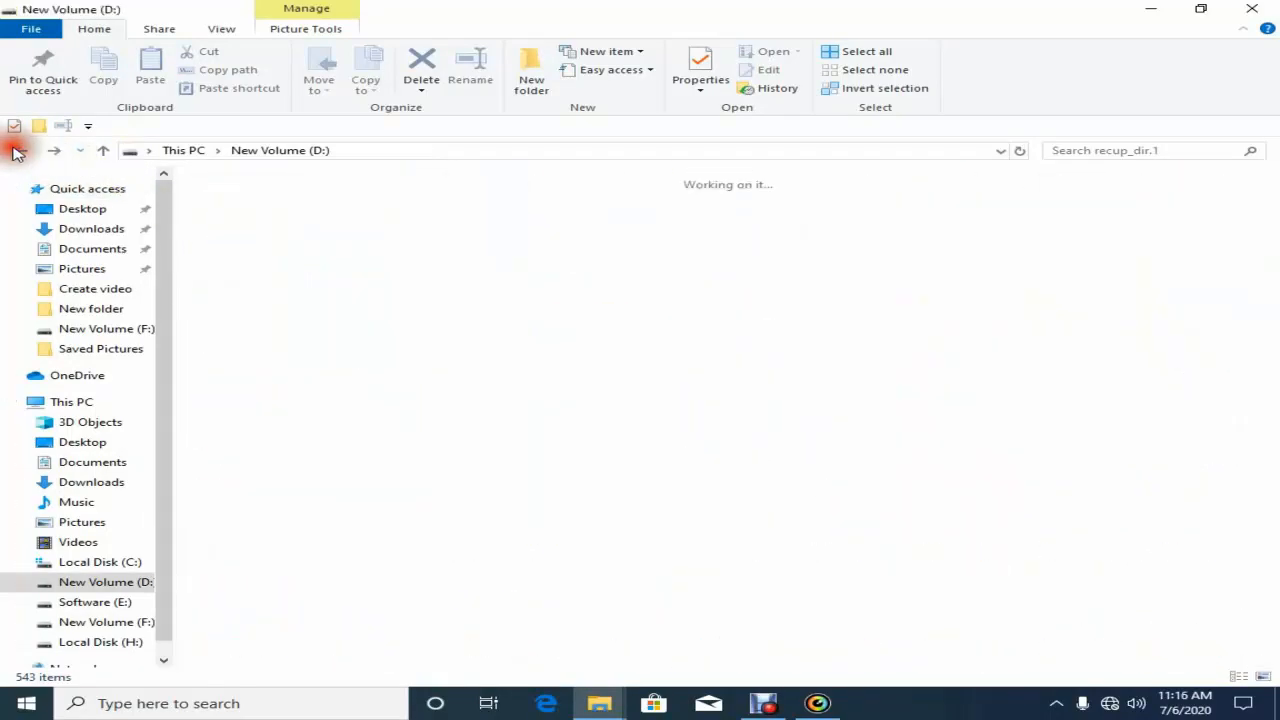
- Look through the recovered pictures in the recup_dir.2 folder on New Volume (D:) and return to the drive's root
{"action": "double_click", "coordinate": [503, 205]}
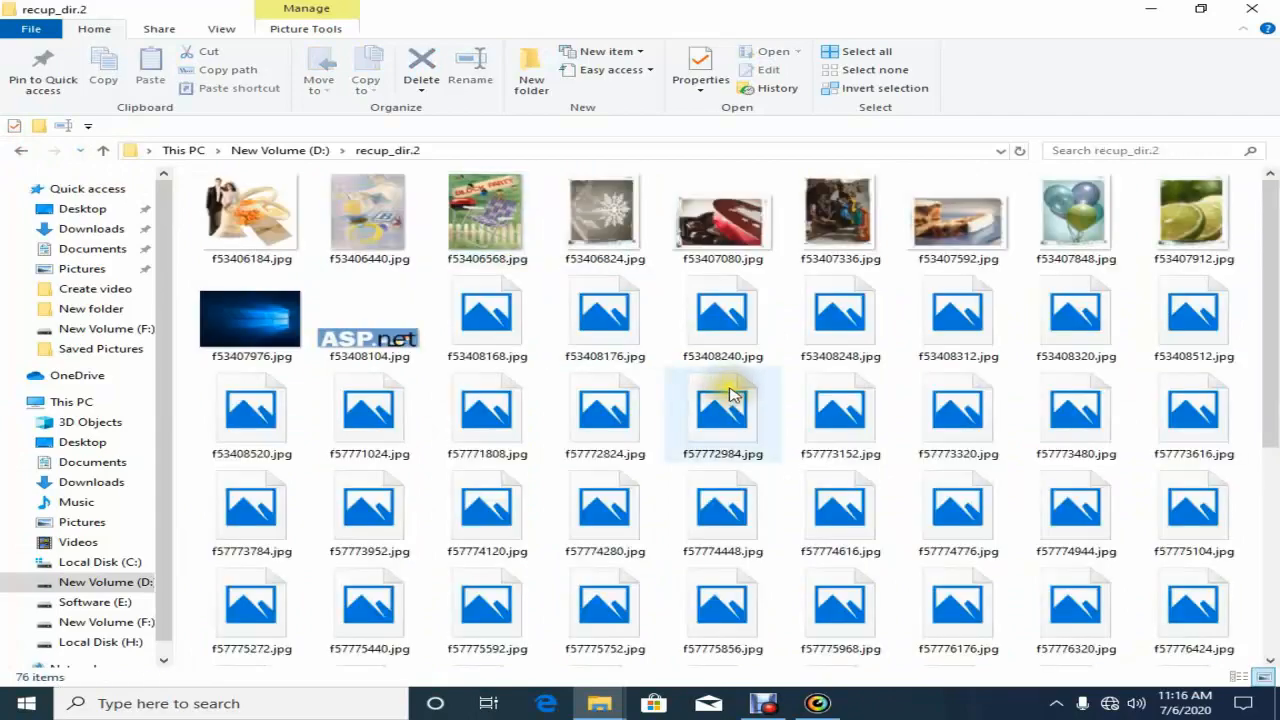
{"action": "scroll", "coordinate": [728, 405], "scroll_direction": "down", "scroll_amount": 3}
{"action": "scroll", "coordinate": [700, 430], "scroll_direction": "up", "scroll_amount": 3}
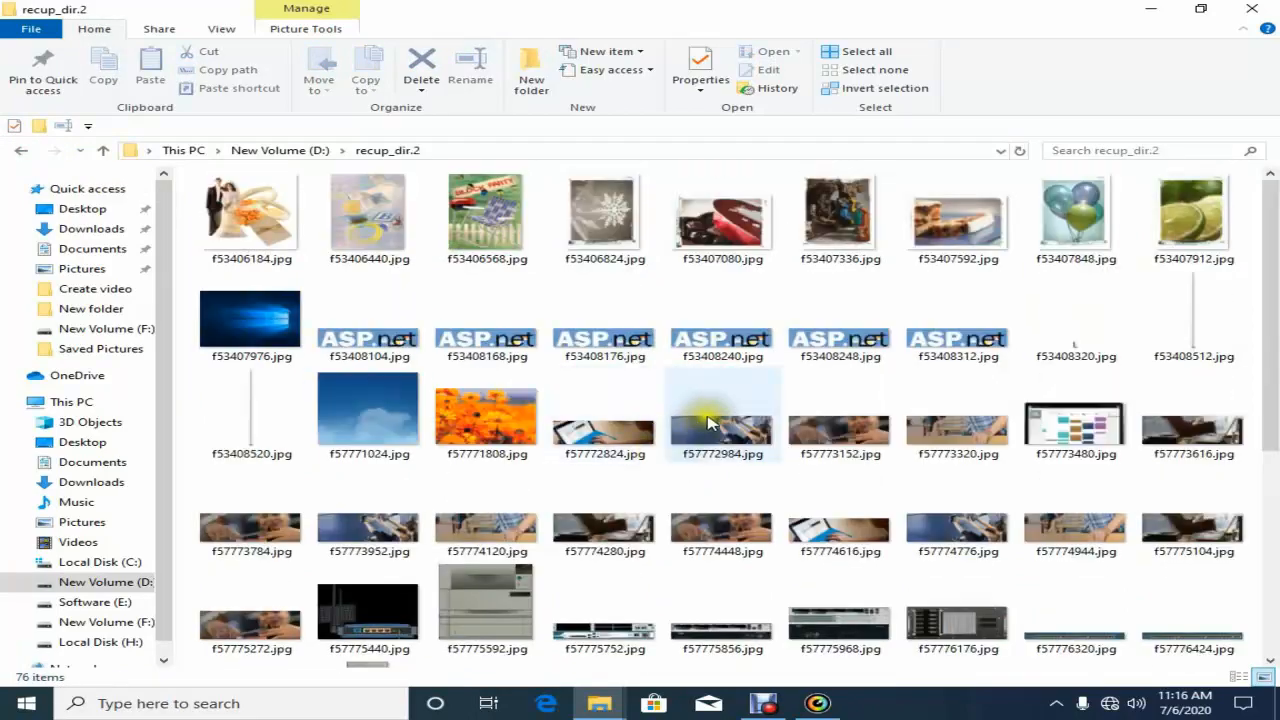
{"action": "scroll", "coordinate": [700, 430], "scroll_direction": "down", "scroll_amount": 3}
{"action": "left_click", "coordinate": [20, 150]}
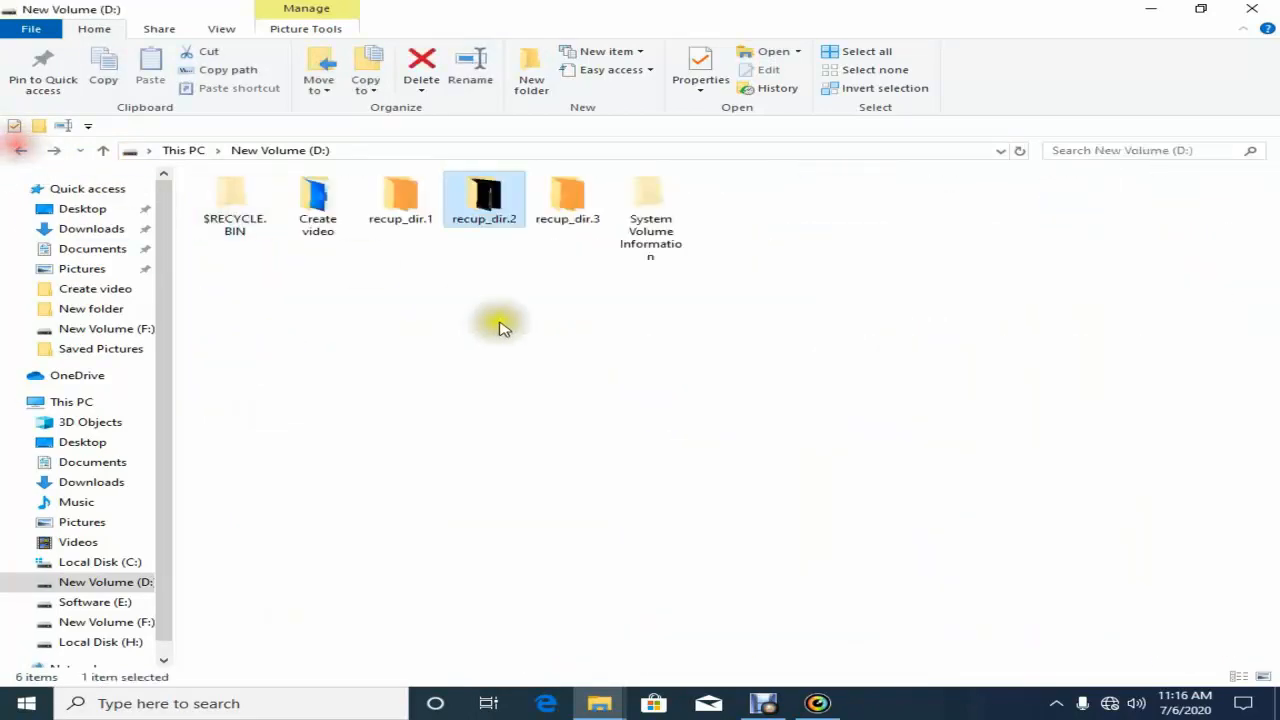
- Look through the recovered pictures in the recup_dir.3 folder and return to the root of New Volume (D:)
{"action": "double_click", "coordinate": [556, 233]}
{"action": "scroll", "coordinate": [663, 414], "scroll_direction": "down", "scroll_amount": 15}
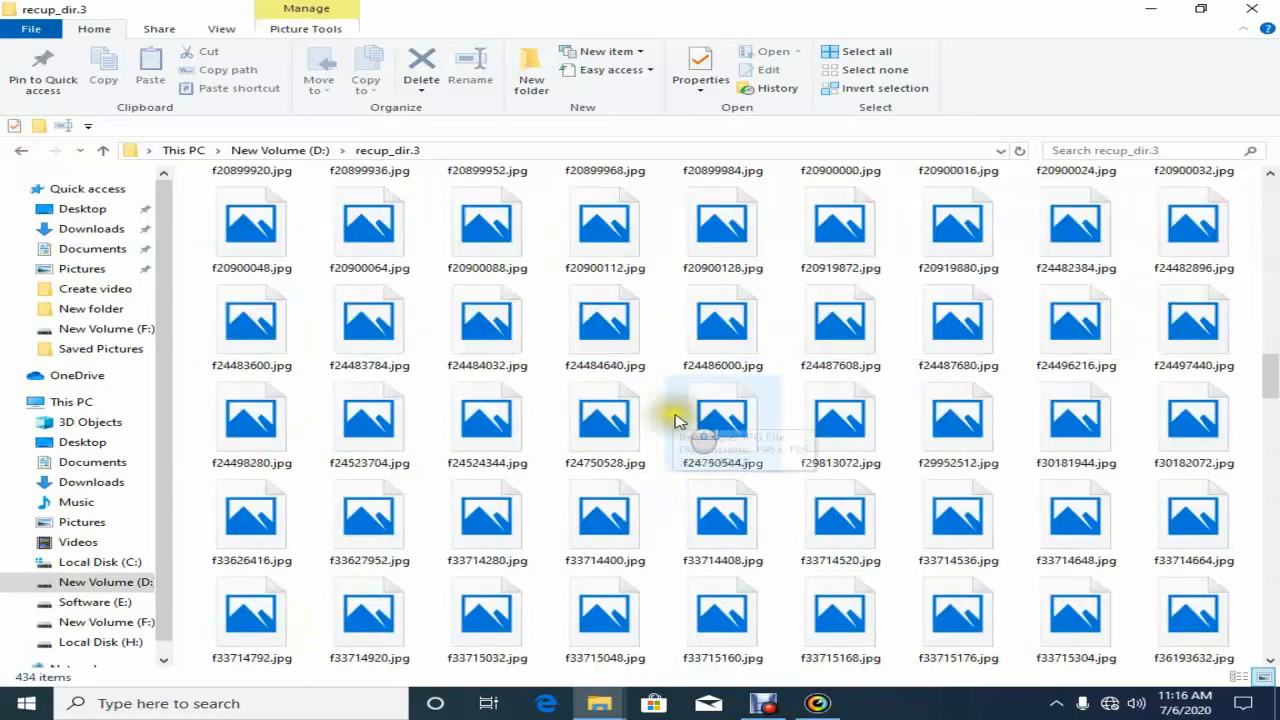
{"action": "left_click", "coordinate": [20, 150]}
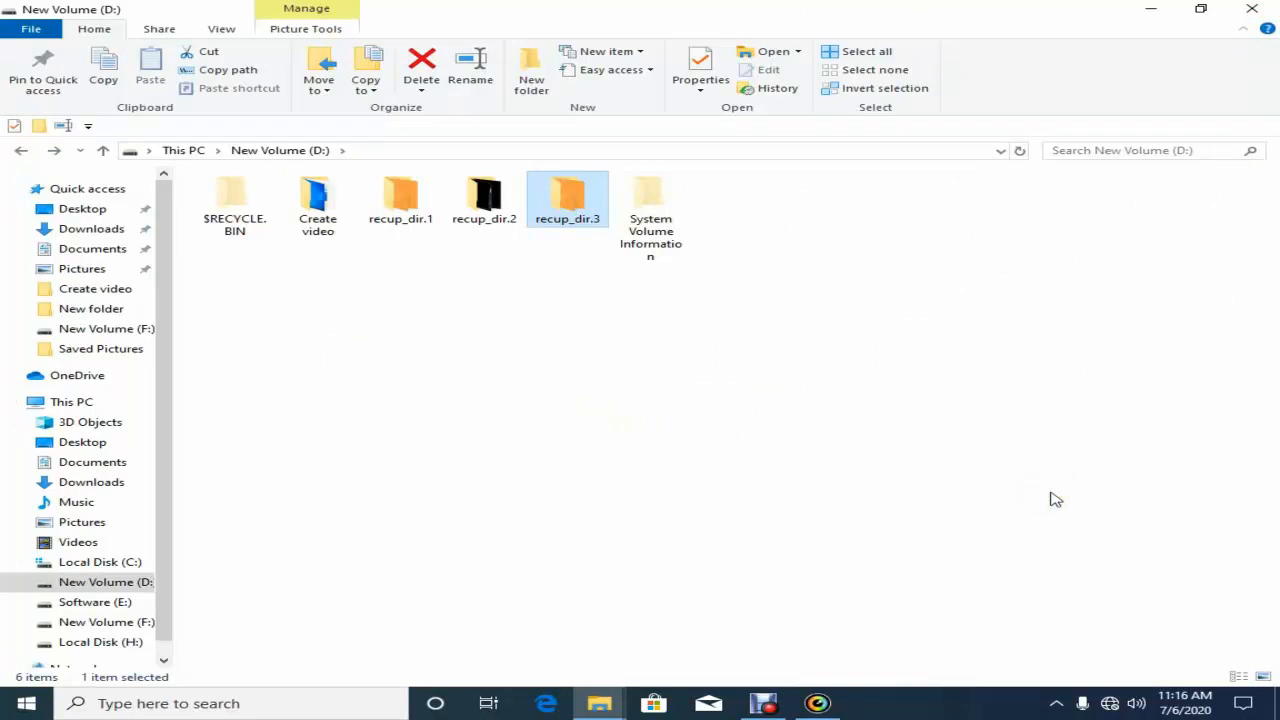
- Close the File Explorer window and preview the QPhotoRec window to check the recovery progress
{"action": "left_click", "coordinate": [1251, 9]}
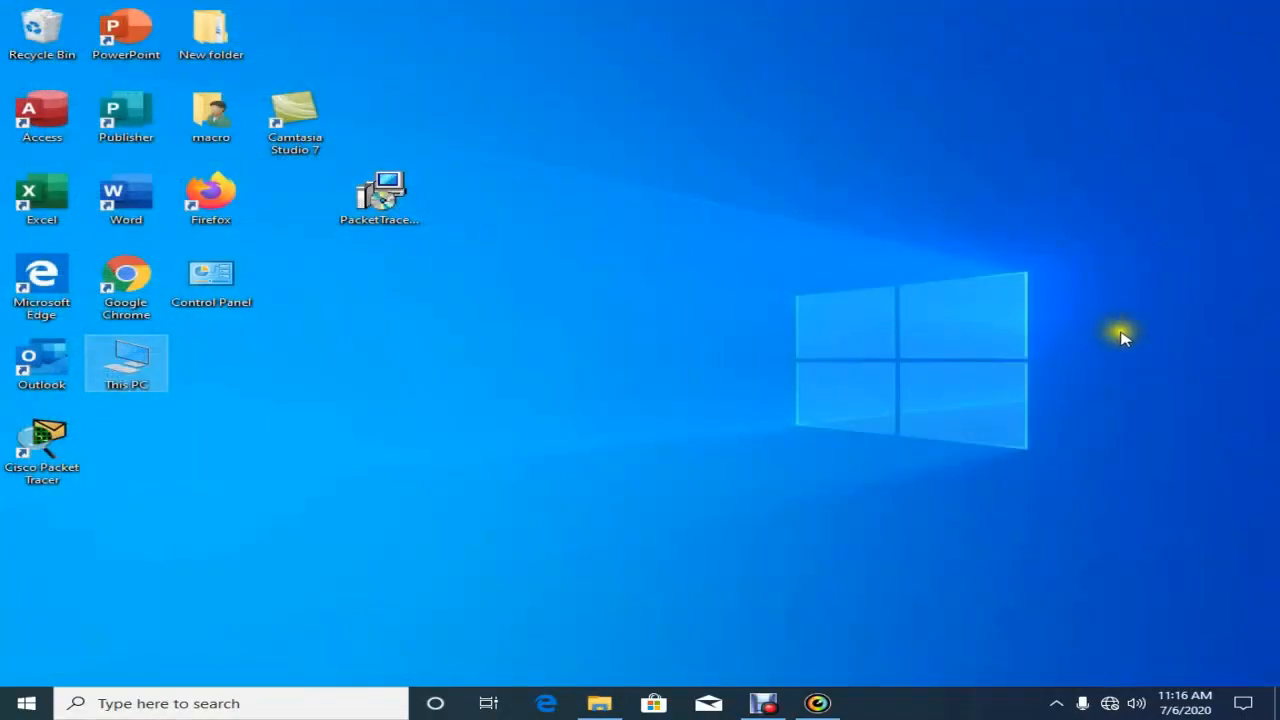
{"action": "mouse_move", "coordinate": [820, 708]}
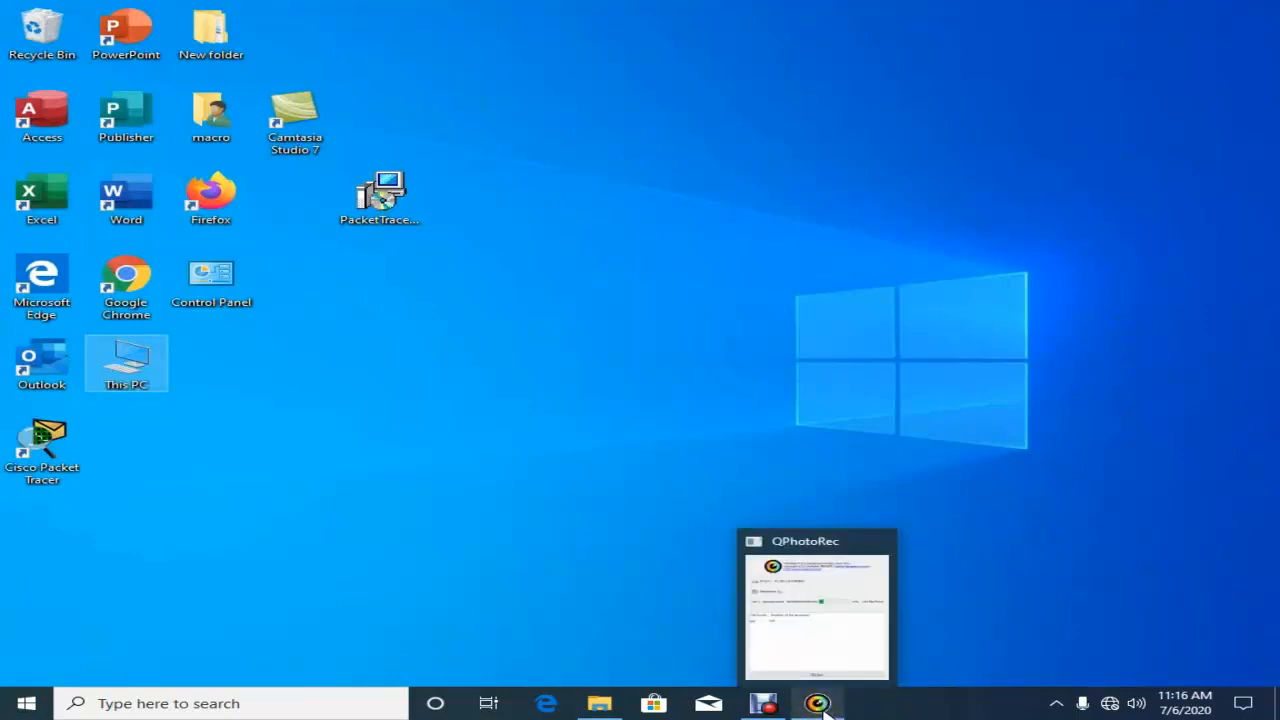
{"action": "mouse_move", "coordinate": [820, 648]}
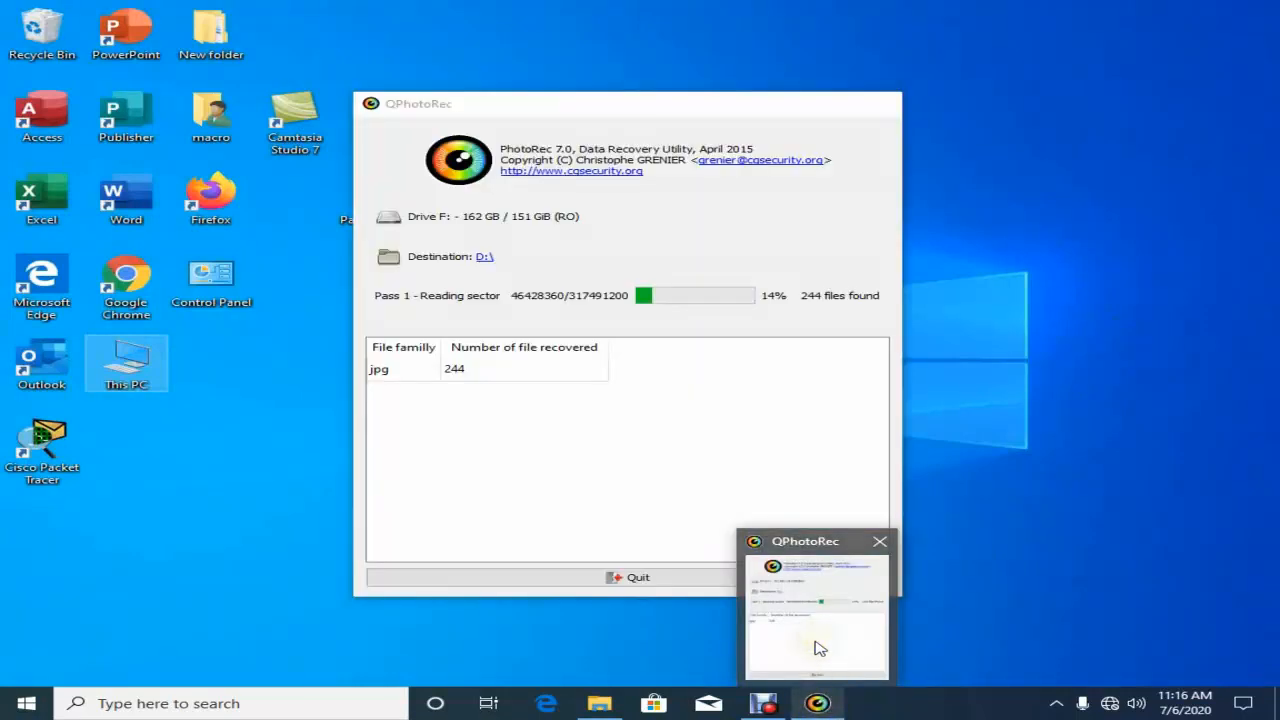